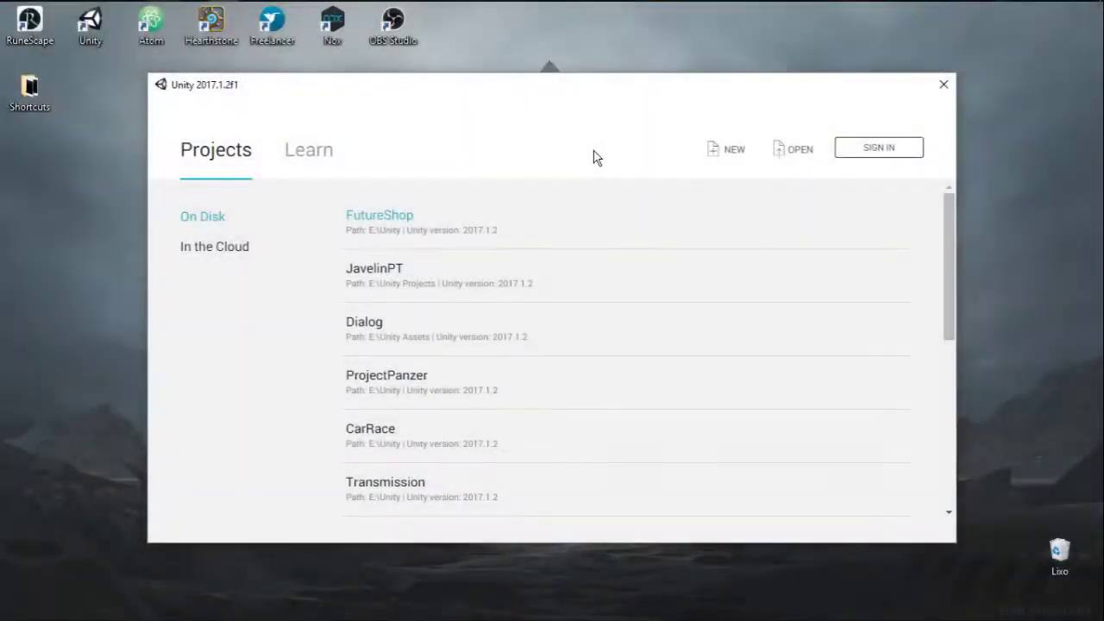
# Create a new 2D Unity project named CastleIO in E:\Unity
pyautogui.click(725, 151)
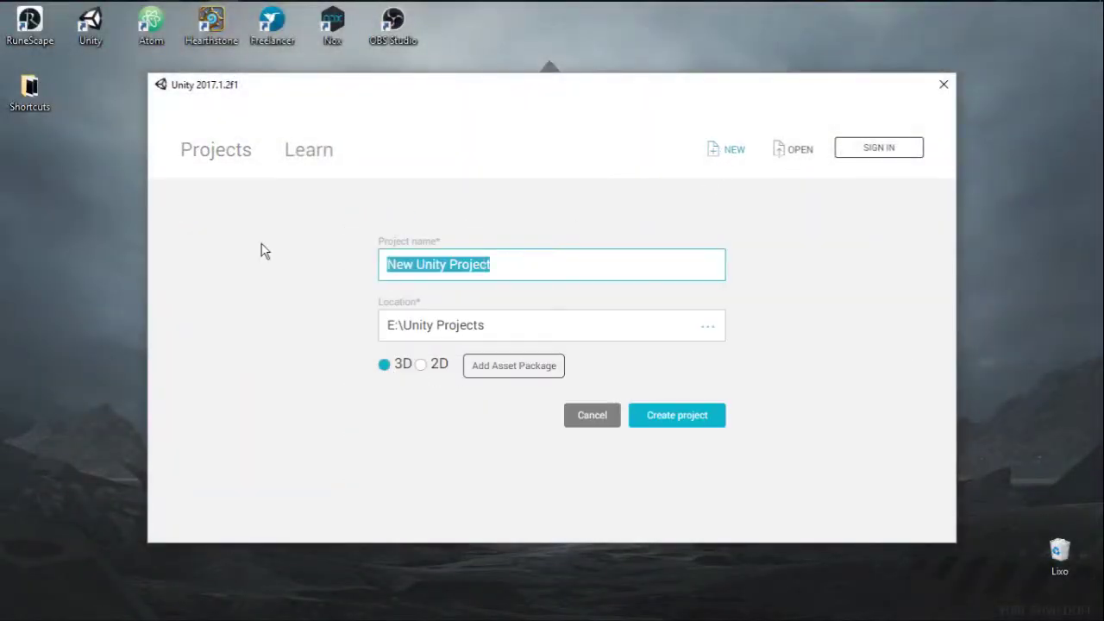
pyautogui.write('CastleIO')
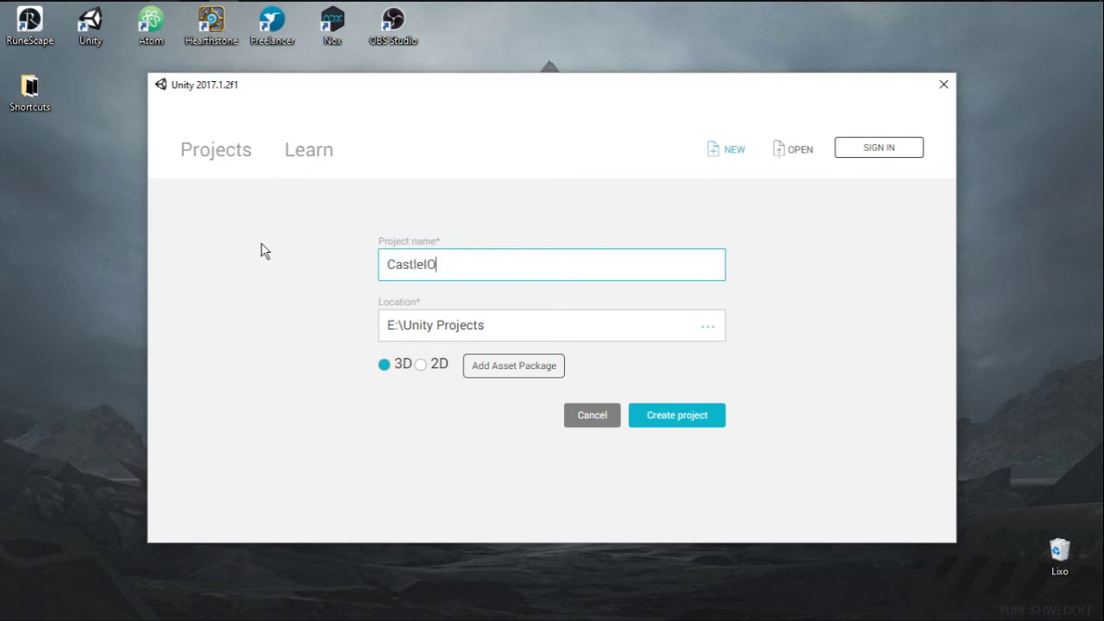
pyautogui.click(706, 327)
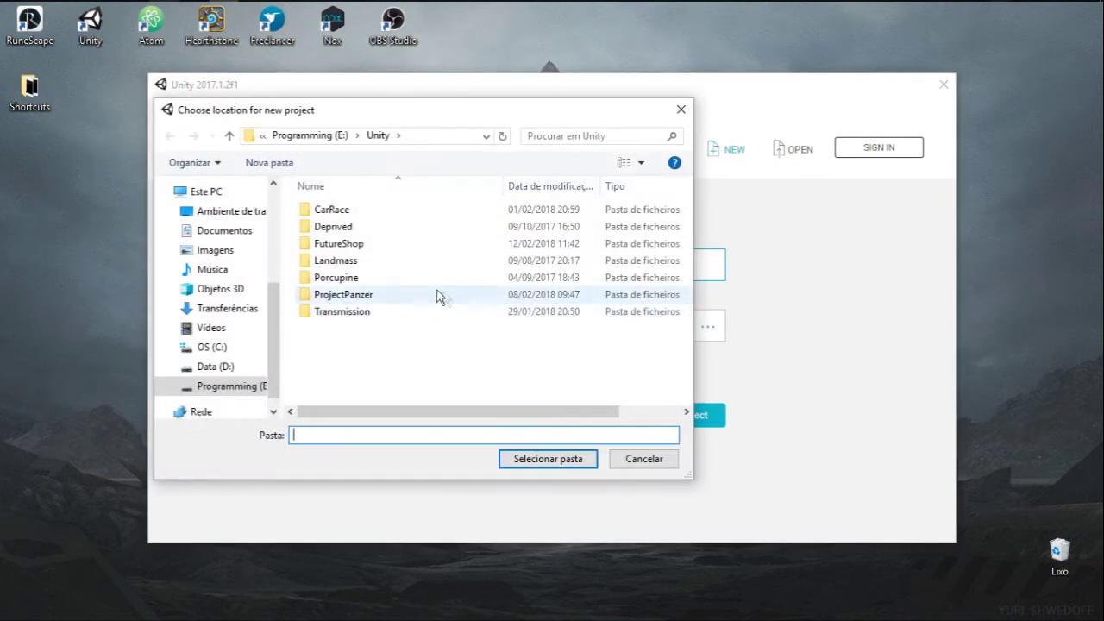
pyautogui.click(341, 138)
pyautogui.scroll(-2, 357, 345)
pyautogui.scroll(2, 317, 392)
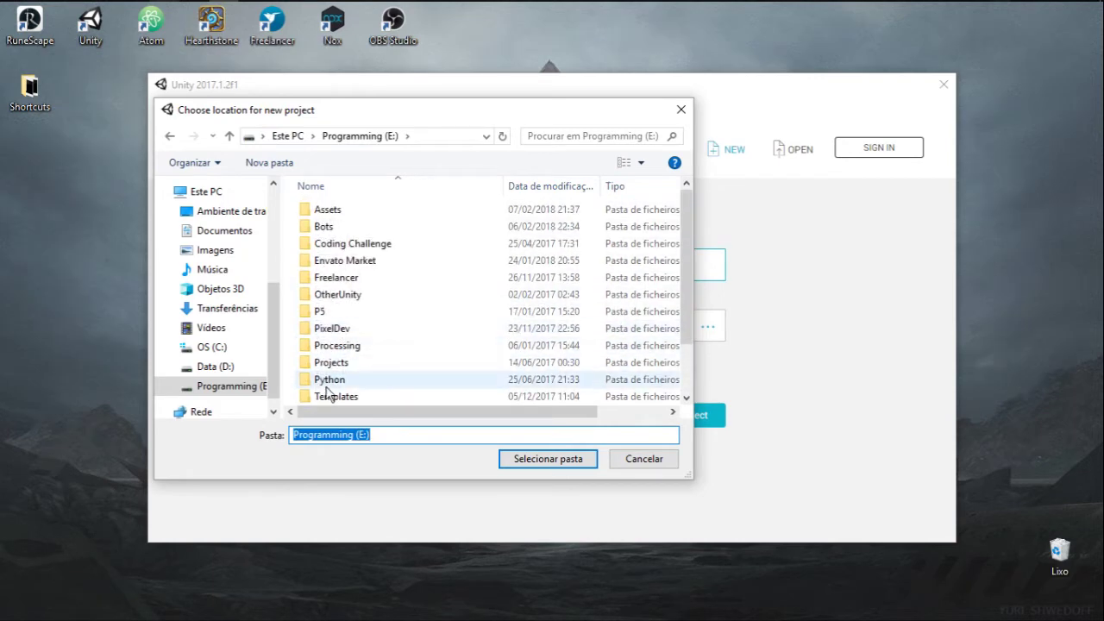
pyautogui.scroll(-1, 337, 381)
pyautogui.doubleClick(326, 379)
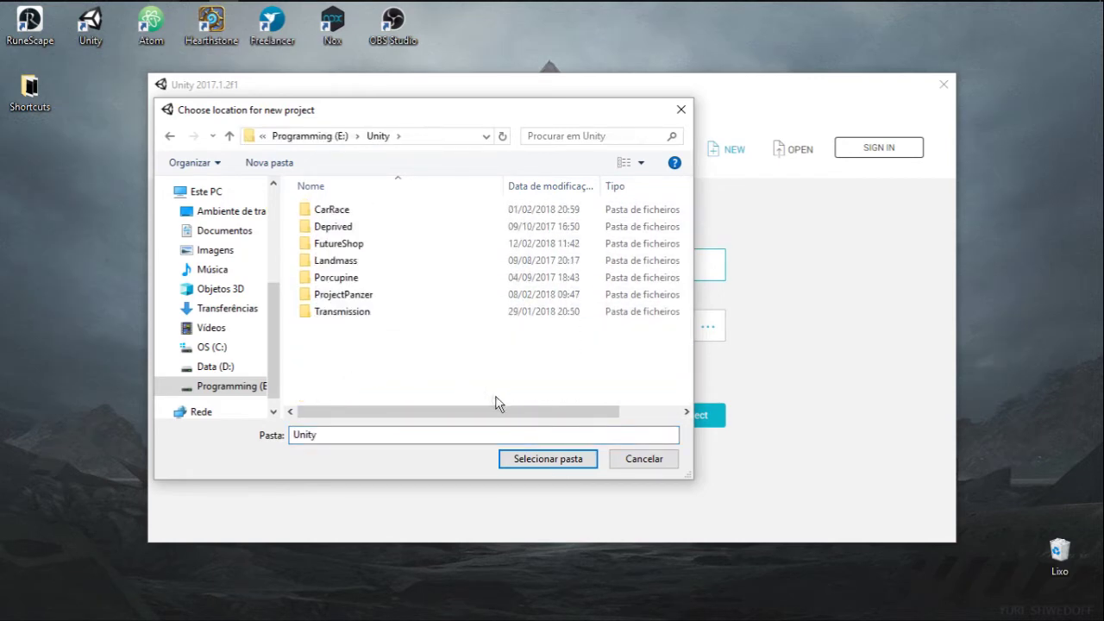
pyautogui.click(528, 461)
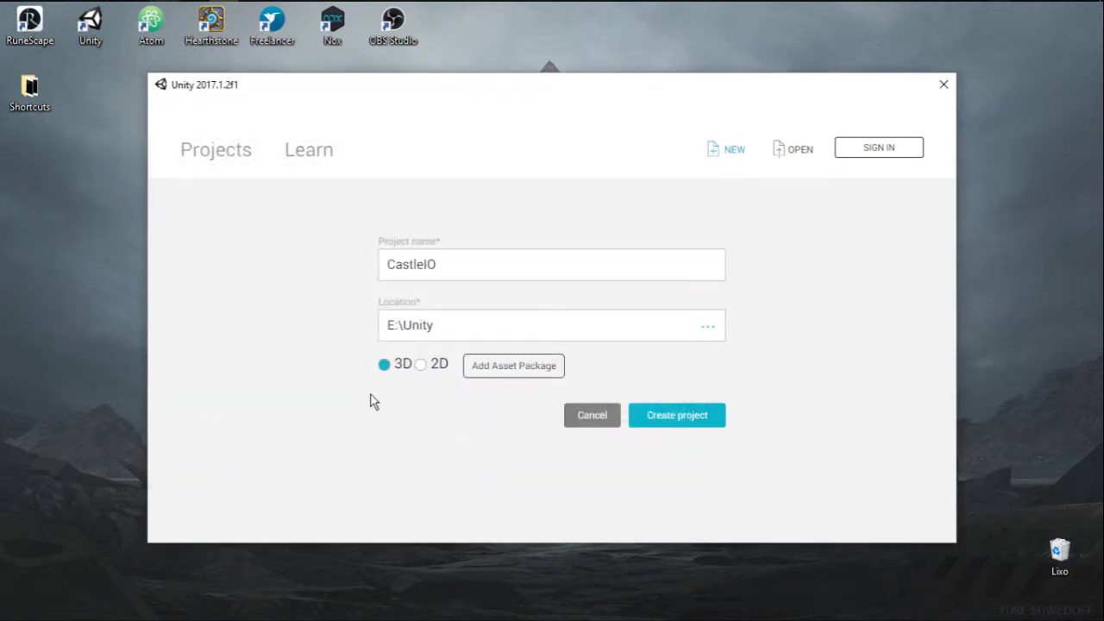
pyautogui.click(424, 367)
pyautogui.click(696, 416)
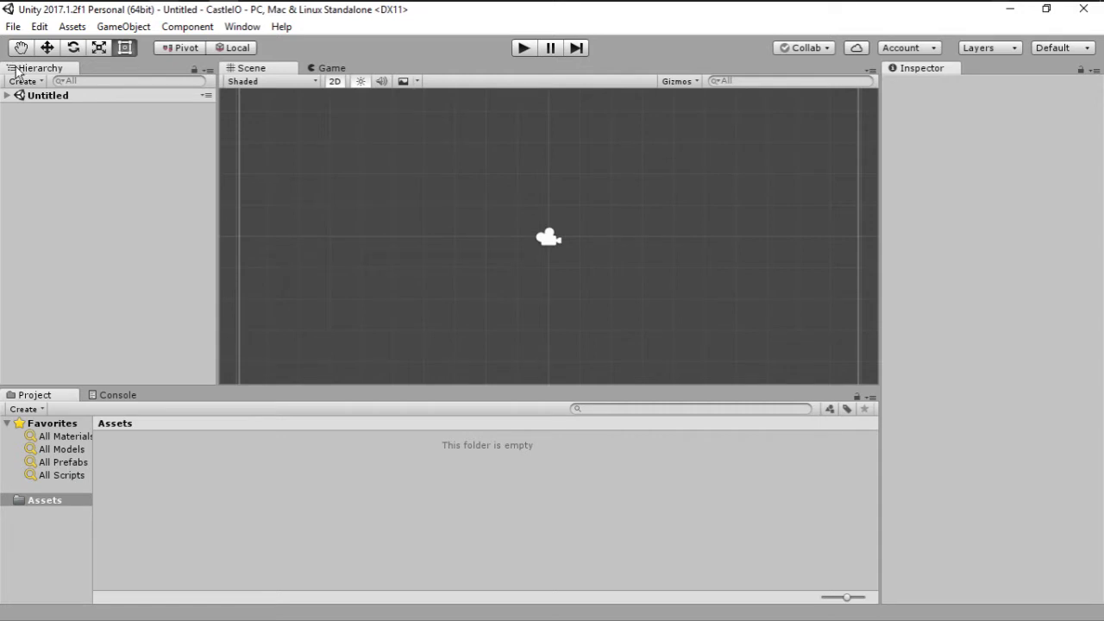
# Dock Hierarchy beside Scene with Project below it, close the Console, and widen the Scene view
pyautogui.moveTo(12, 74); pyautogui.dragTo(835, 156)
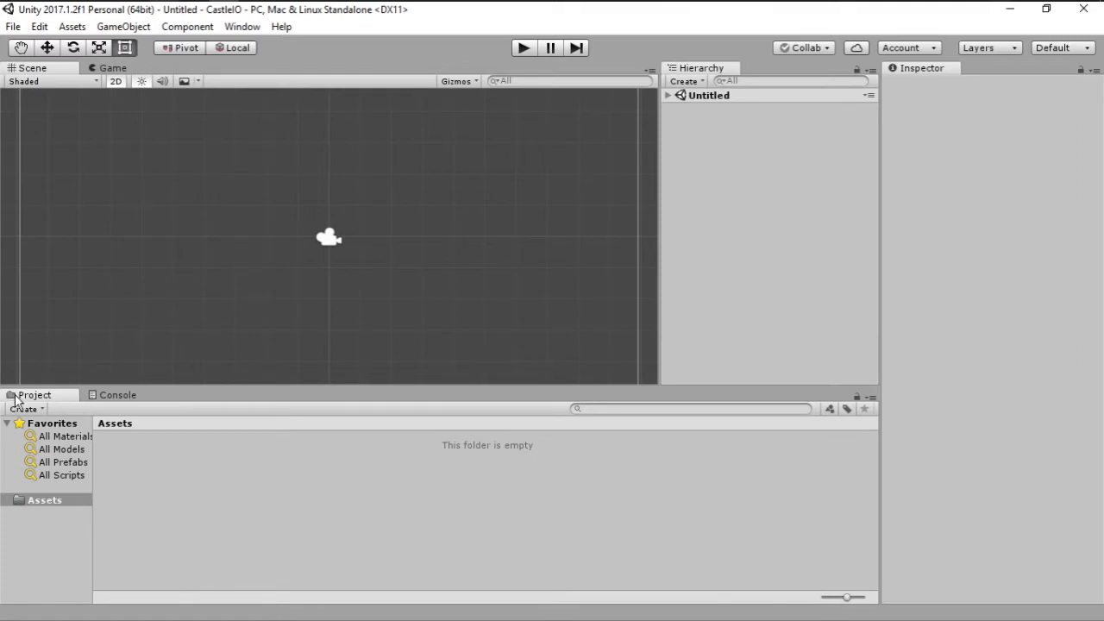
pyautogui.moveTo(30, 394); pyautogui.dragTo(781, 338)
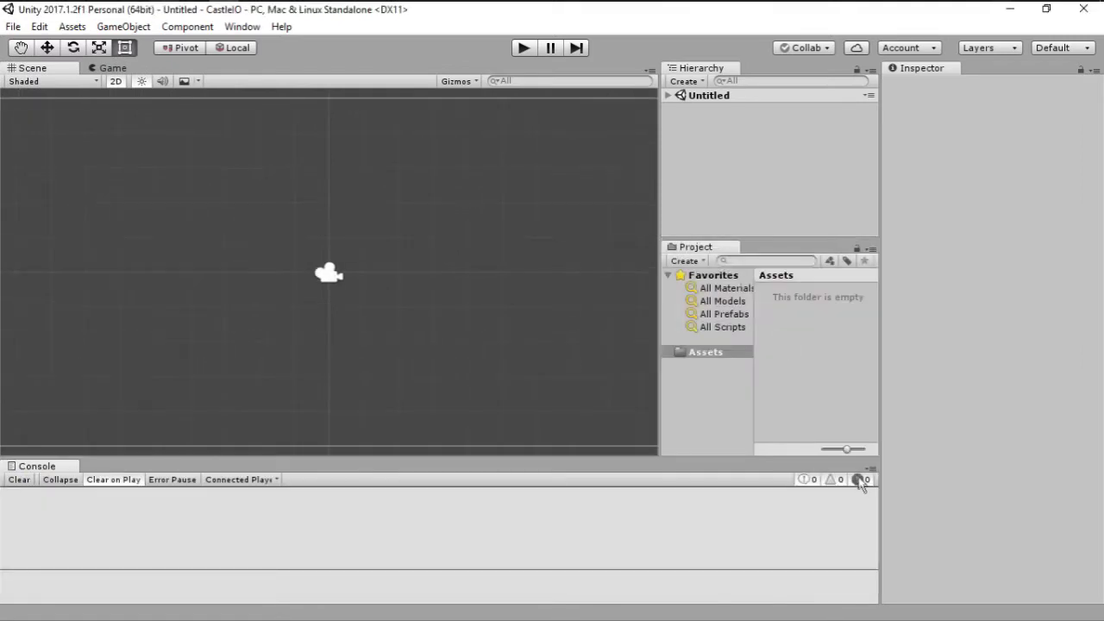
pyautogui.click(870, 470)
pyautogui.click(905, 547)
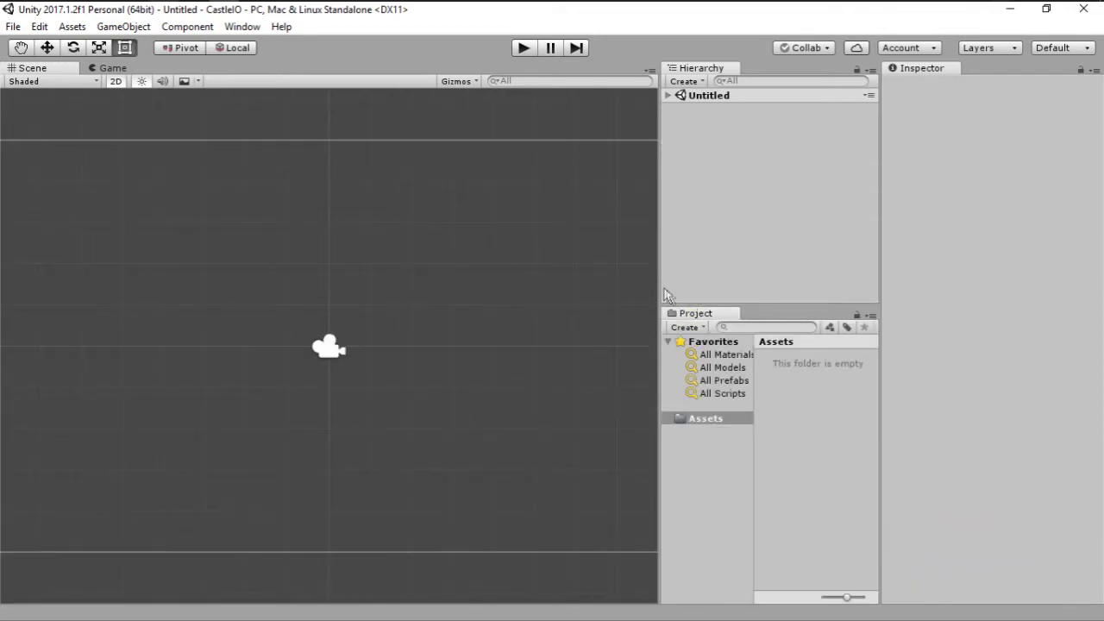
pyautogui.moveTo(660, 286); pyautogui.dragTo(741, 287)
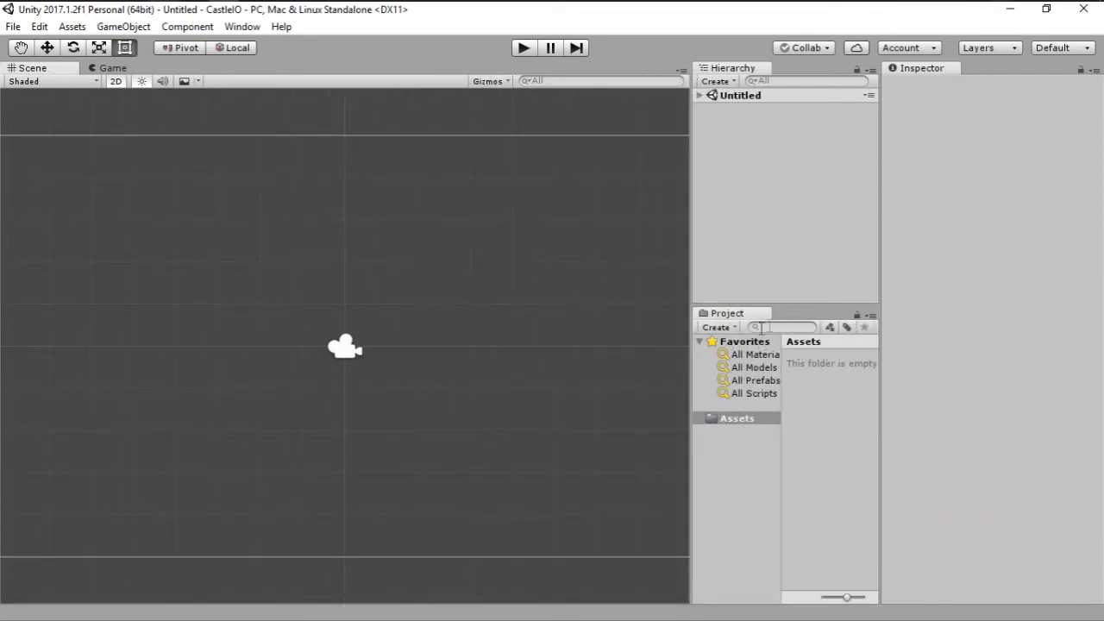
# Switch the Project panel to the One Column Layout
pyautogui.click(701, 343)
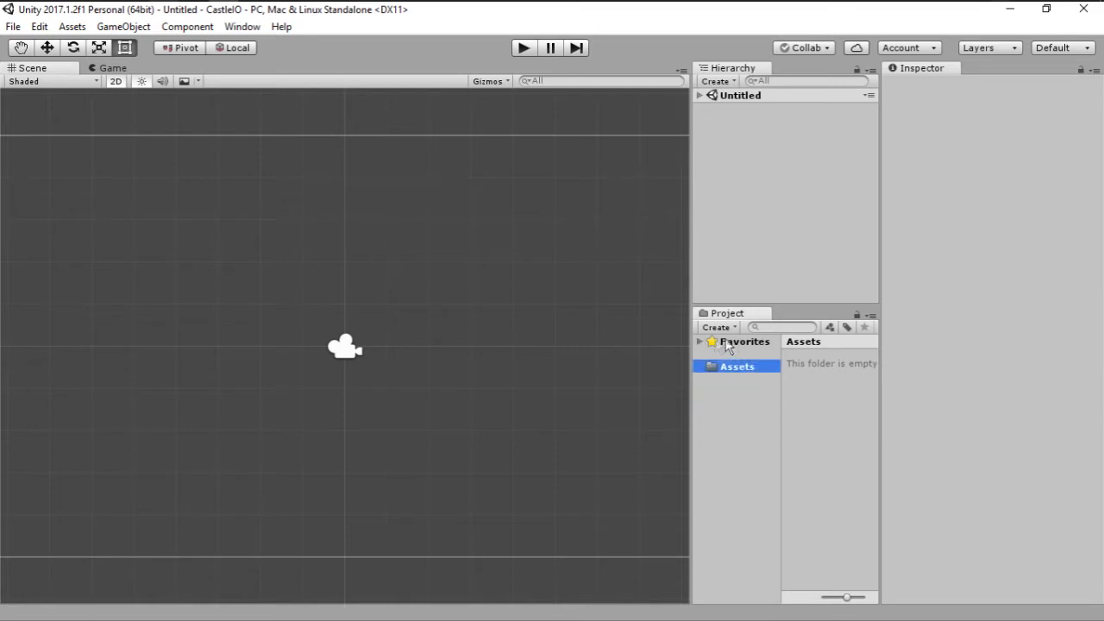
pyautogui.click(701, 343)
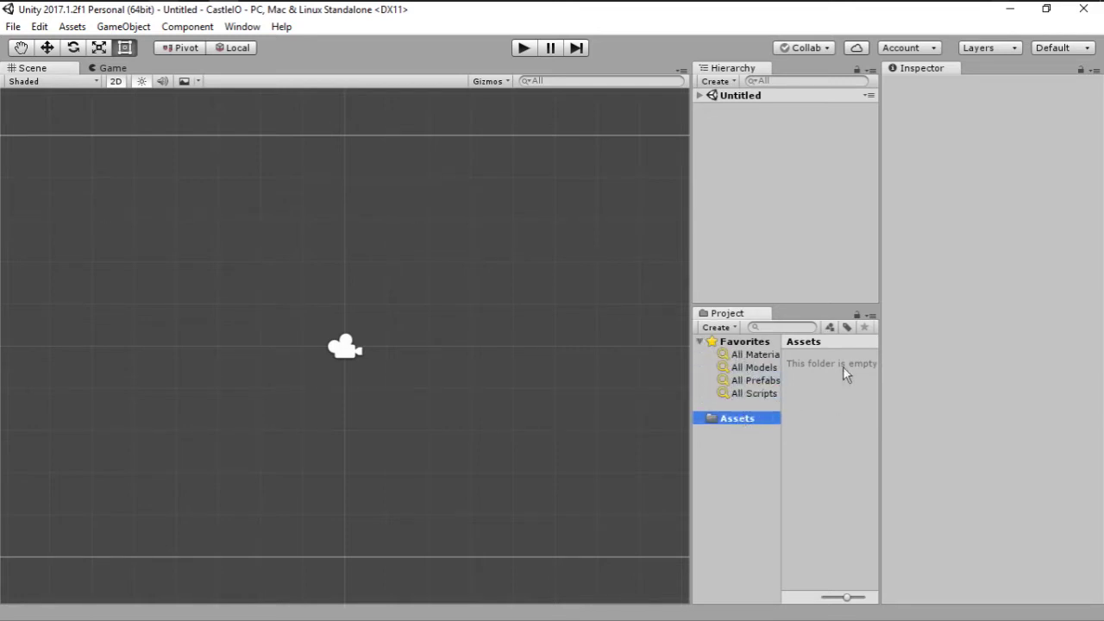
pyautogui.click(872, 316)
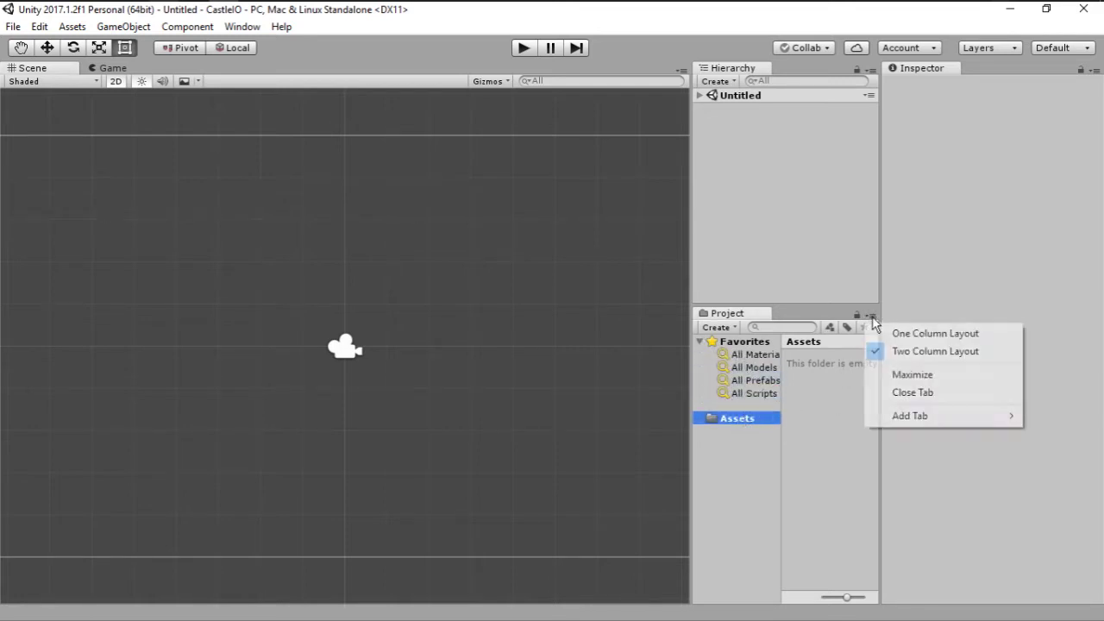
pyautogui.click(931, 335)
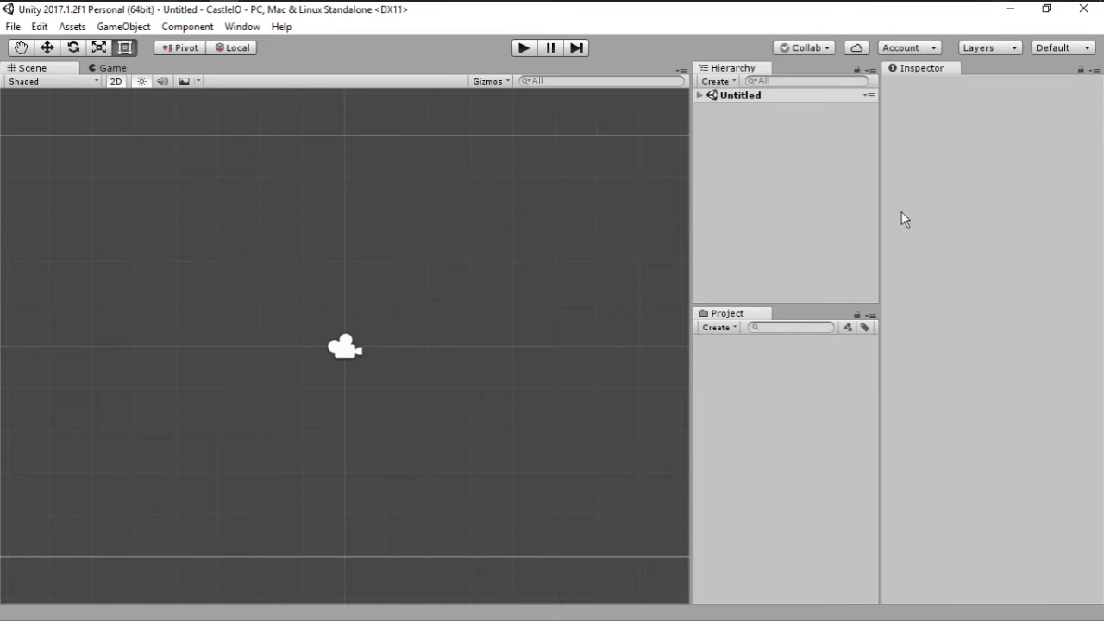
# Check the Game view, then return to the Scene view
pyautogui.scroll(-1, 483, 274)
pyautogui.scroll(-2, 484, 276)
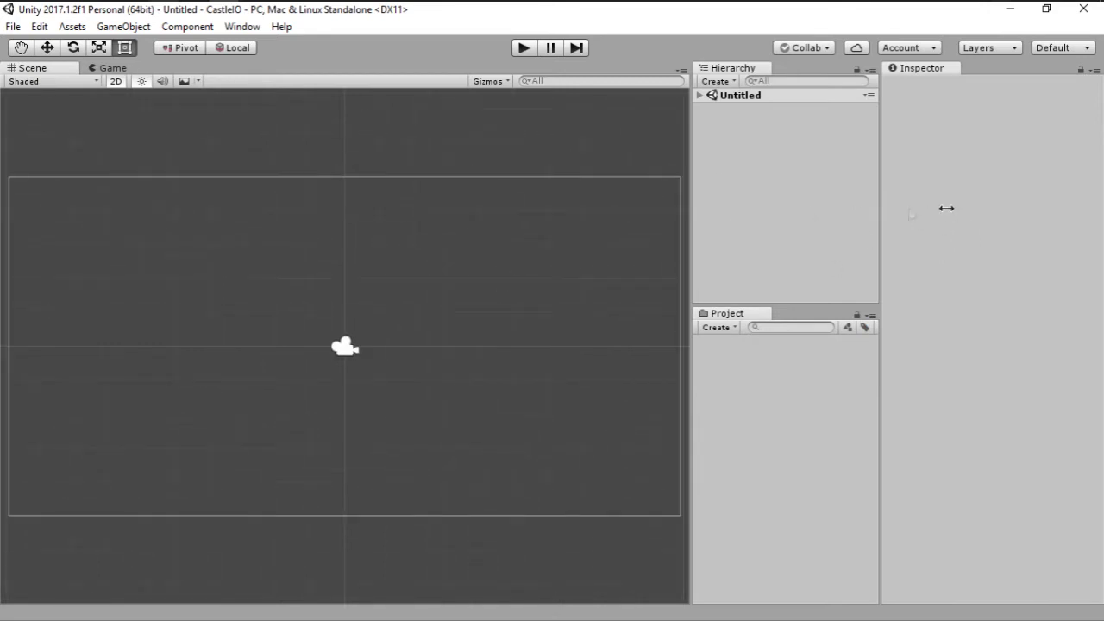
pyautogui.click(113, 68)
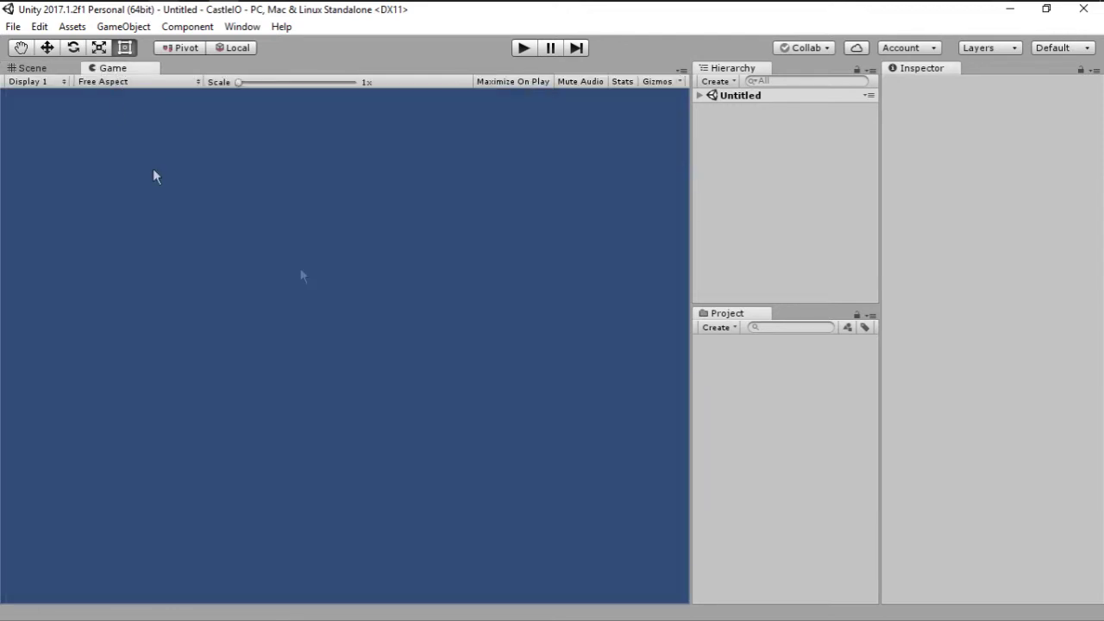
pyautogui.click(40, 67)
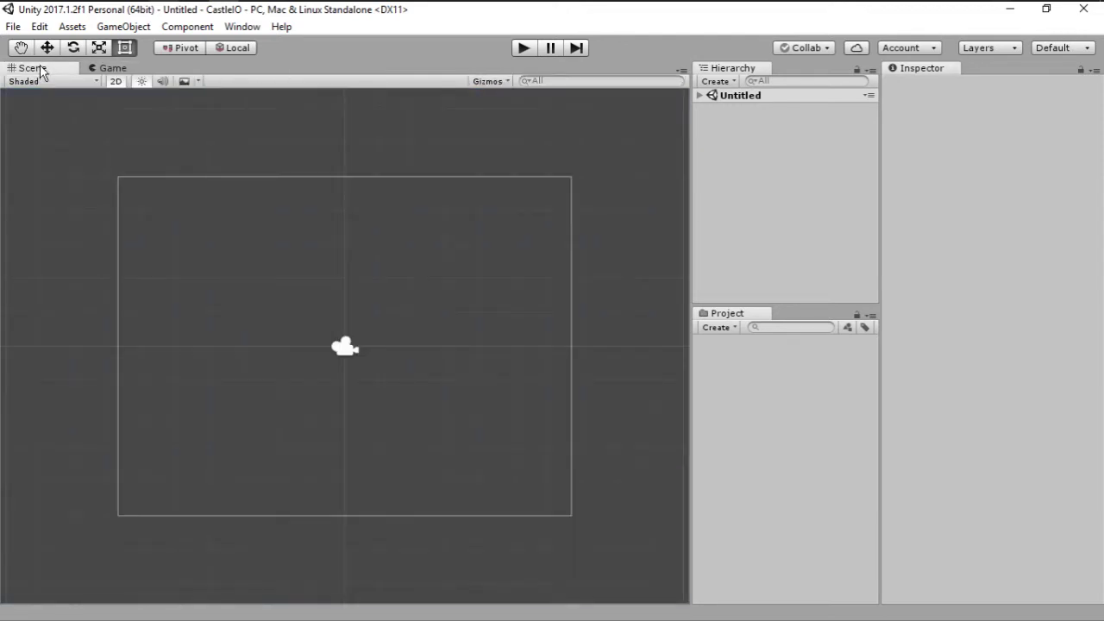
# Save the current window arrangement as a layout named Horizontal
pyautogui.click(1079, 48)
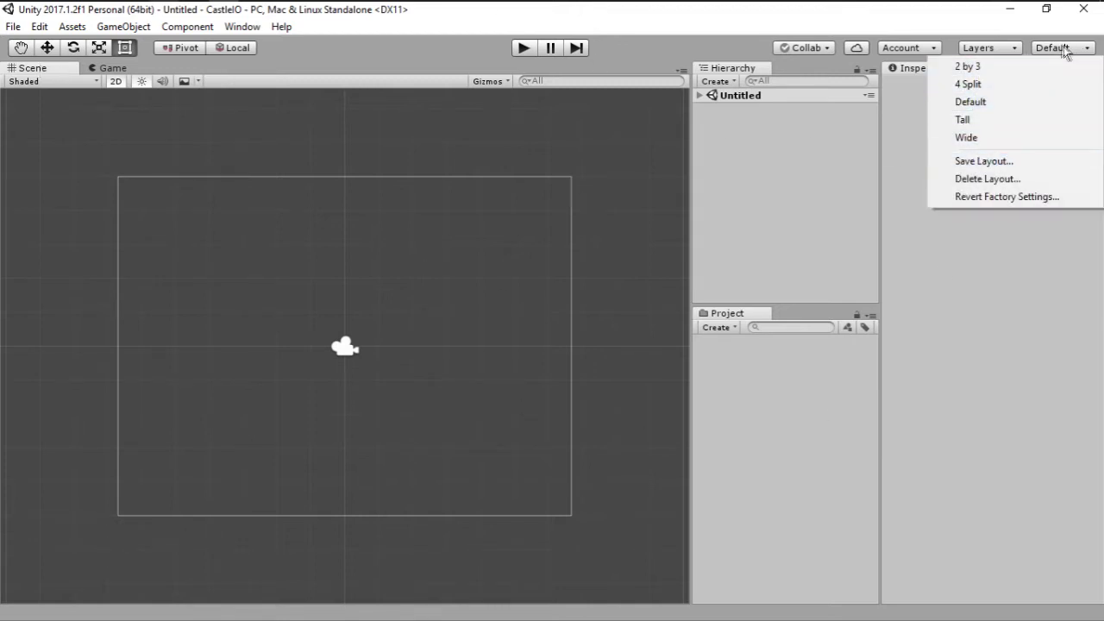
pyautogui.click(1000, 161)
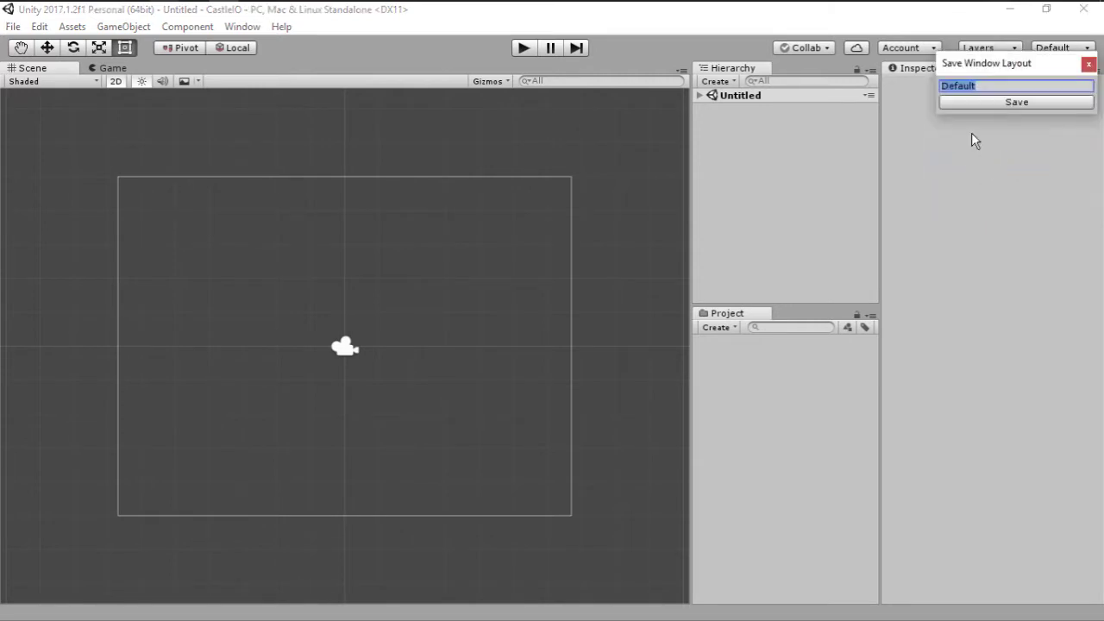
pyautogui.write('Horizontal')
pyautogui.click(1009, 103)
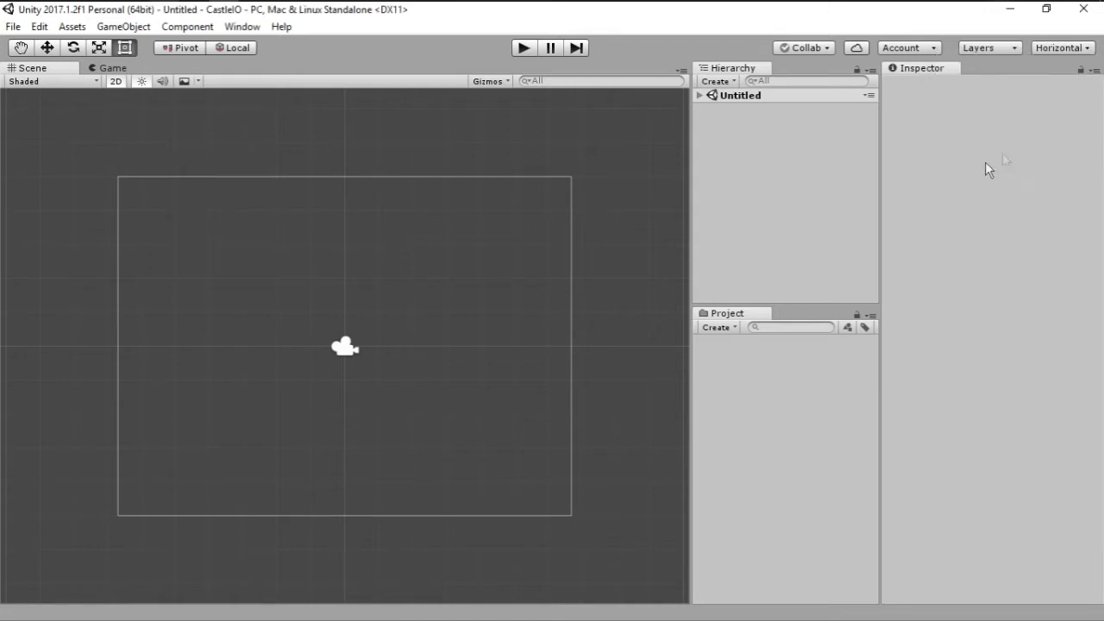
pyautogui.click(1063, 49)
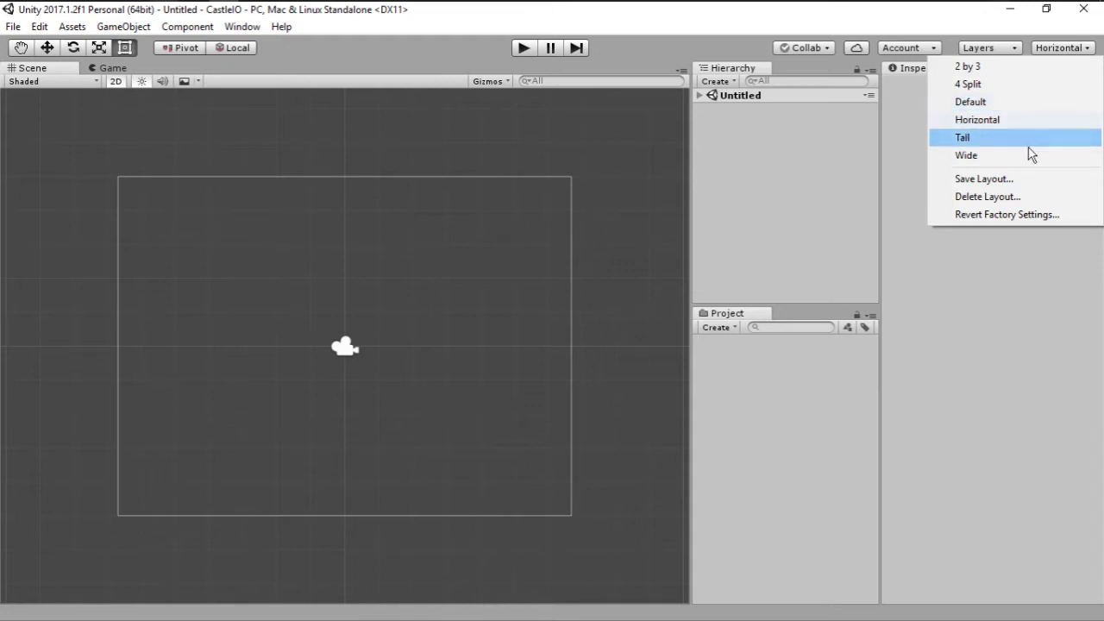
pyautogui.click(1020, 362)
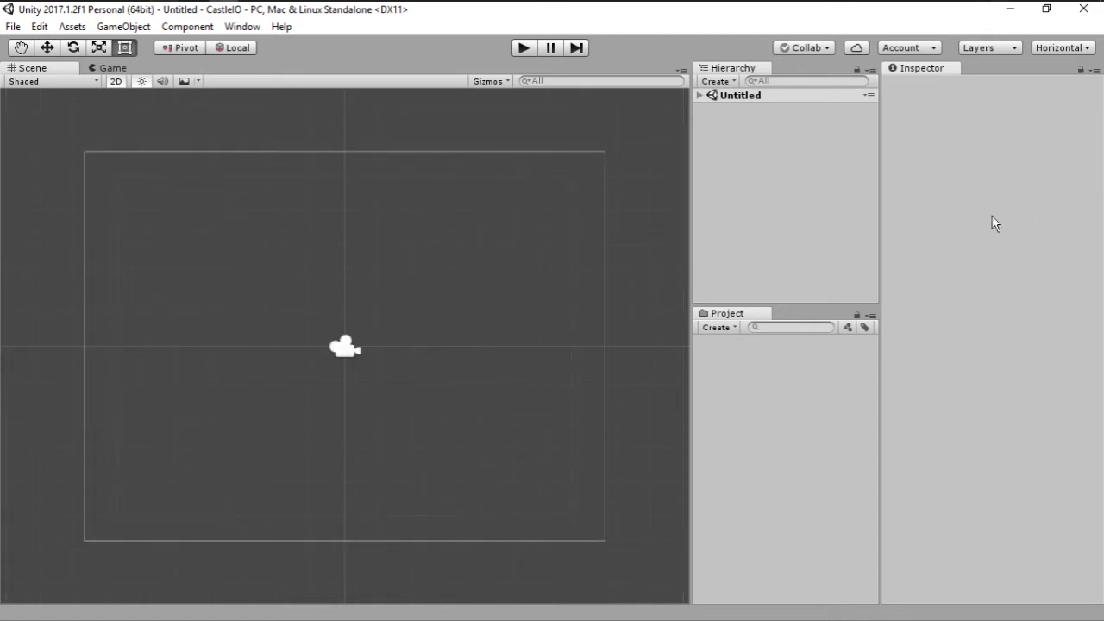
# Run Play mode twice to preview the empty scene, ending back in edit mode
pyautogui.click(523, 48)
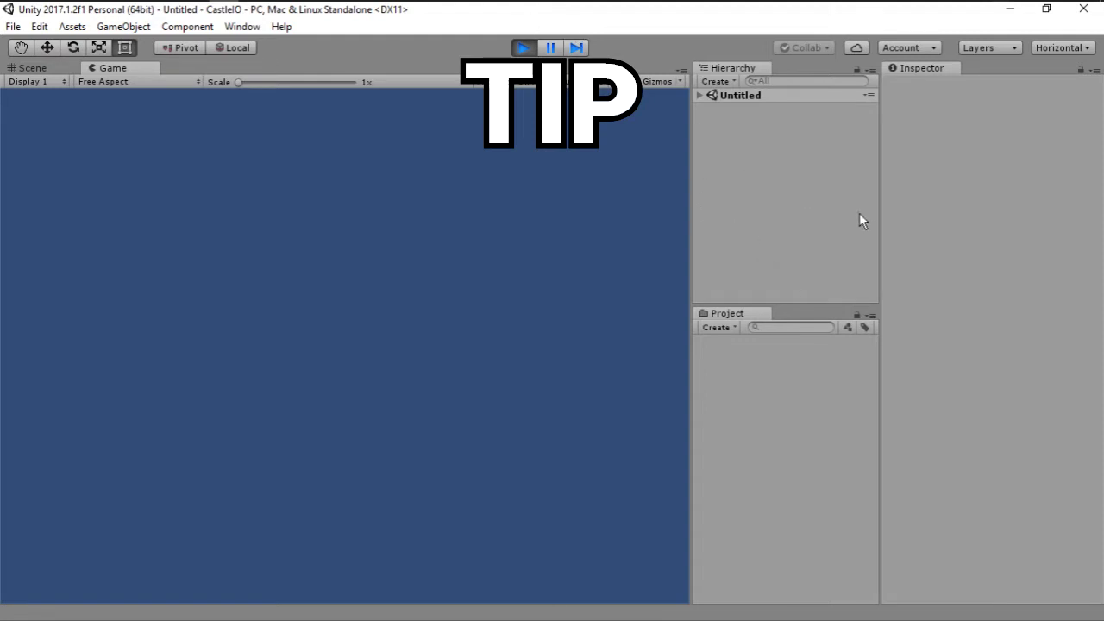
pyautogui.click(522, 50)
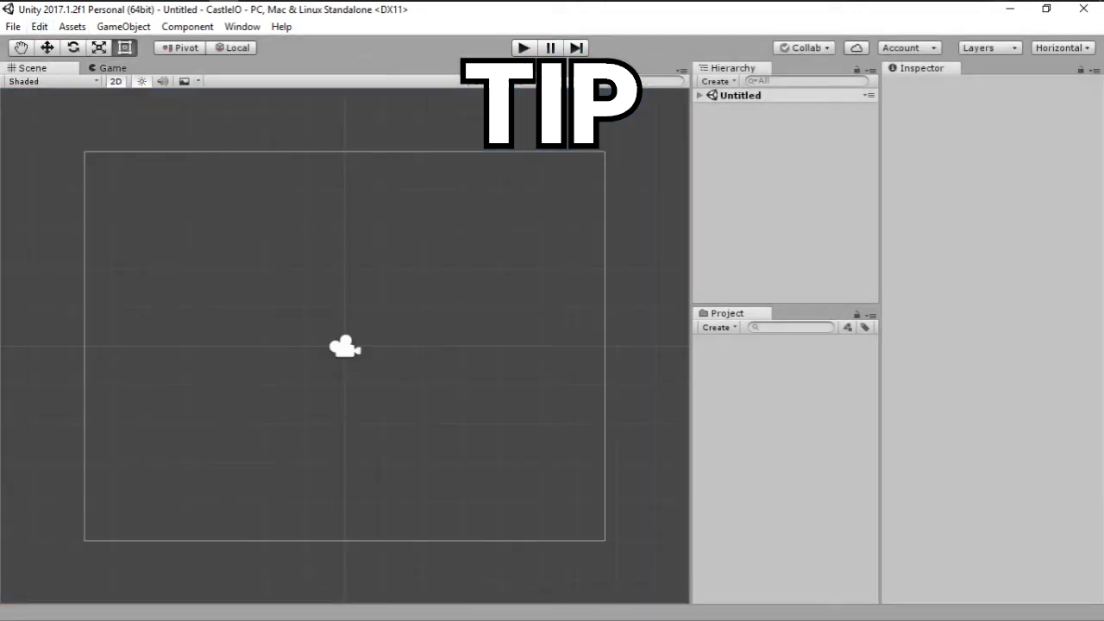
pyautogui.click(522, 48)
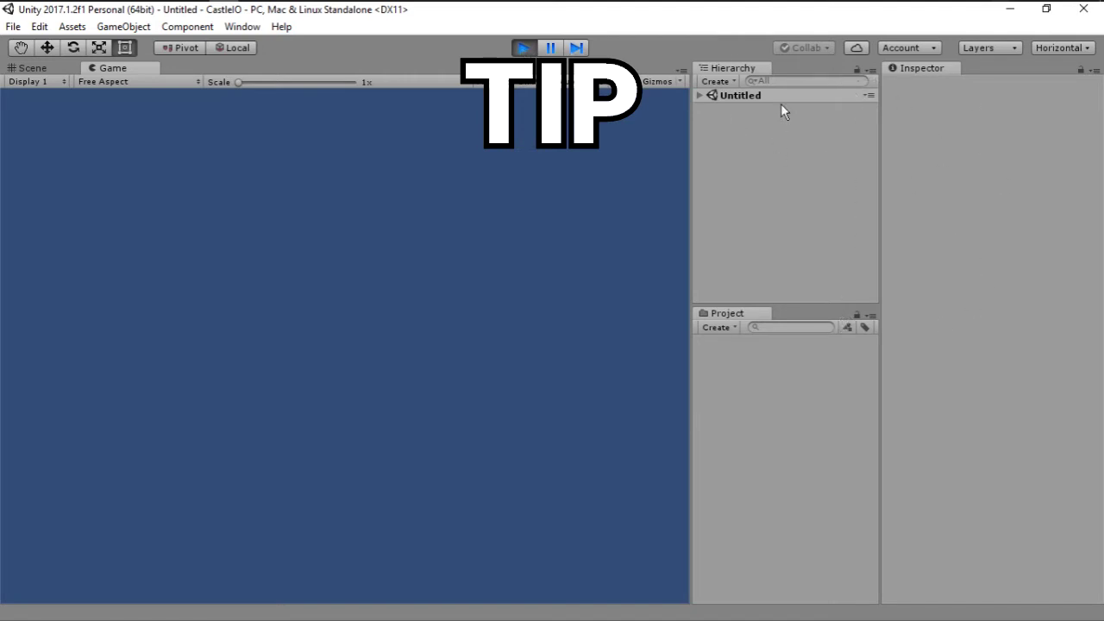
pyautogui.click(523, 48)
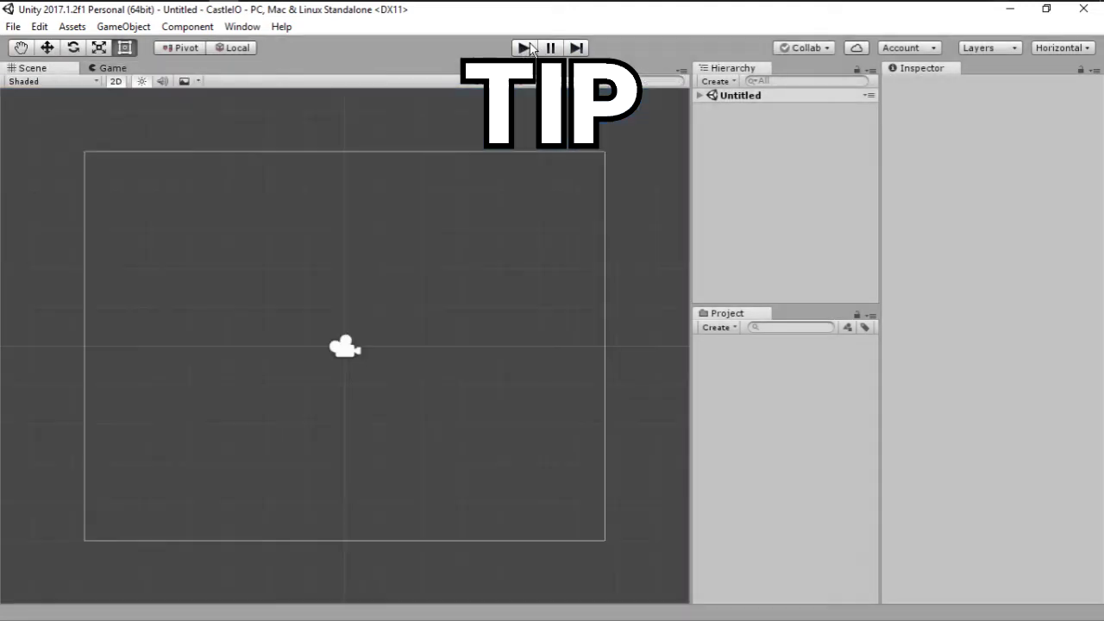
# Bring up the Playmode tint colour in Preferences > Colors
pyautogui.click(38, 27)
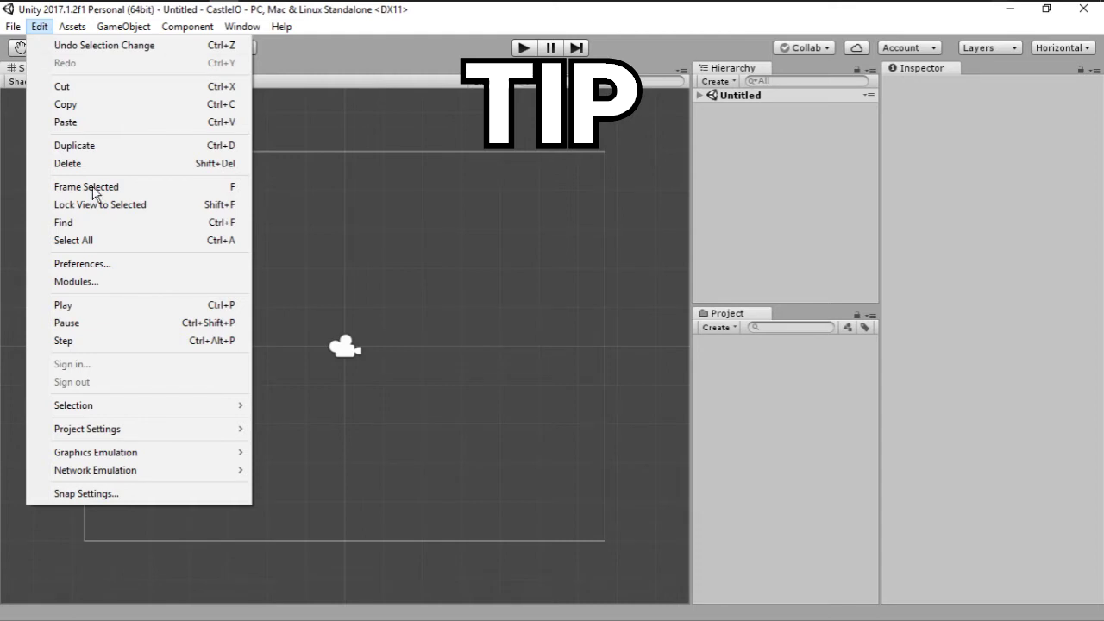
pyautogui.click(82, 264)
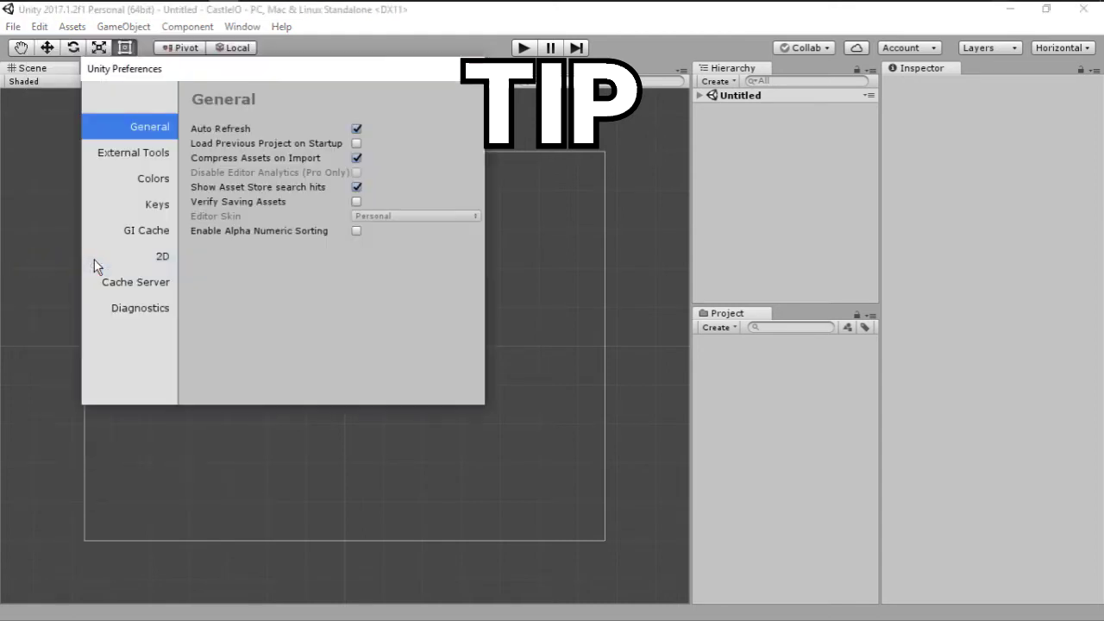
pyautogui.click(148, 179)
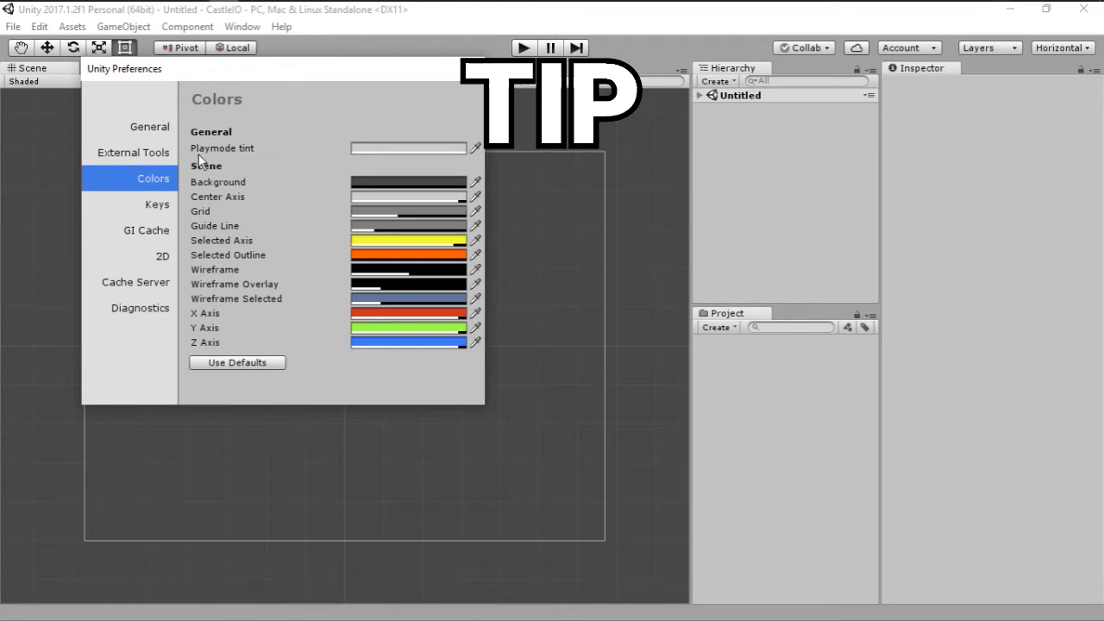
pyautogui.click(382, 147)
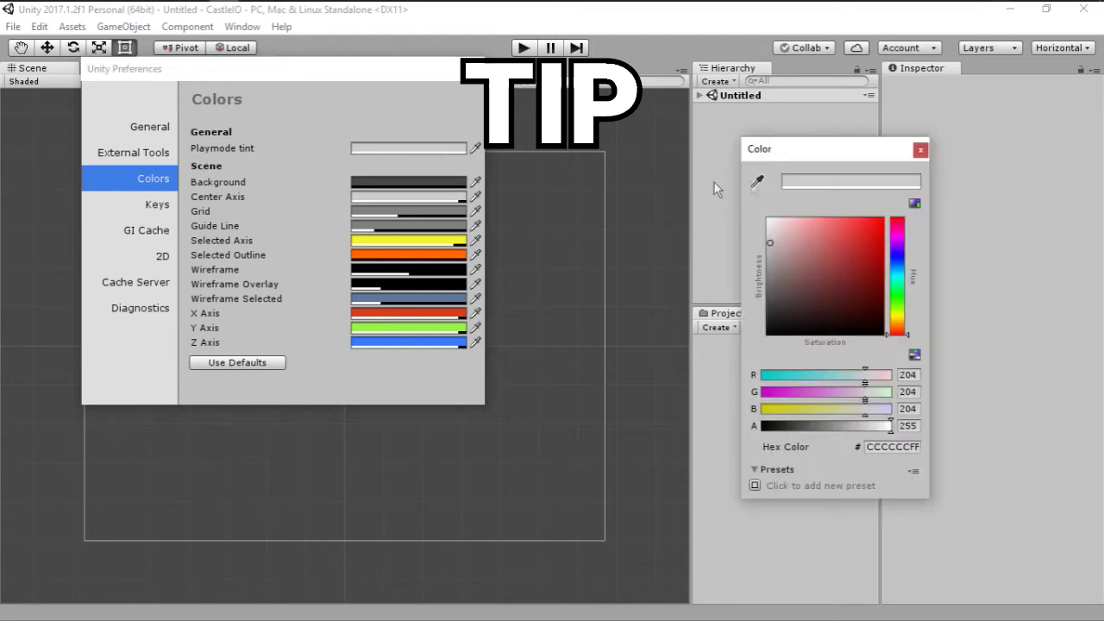
# Set the Playmode tint to a light lavender, close Preferences, and preview it in Play mode
pyautogui.moveTo(902, 241); pyautogui.dragTo(901, 248)
pyautogui.click(783, 235)
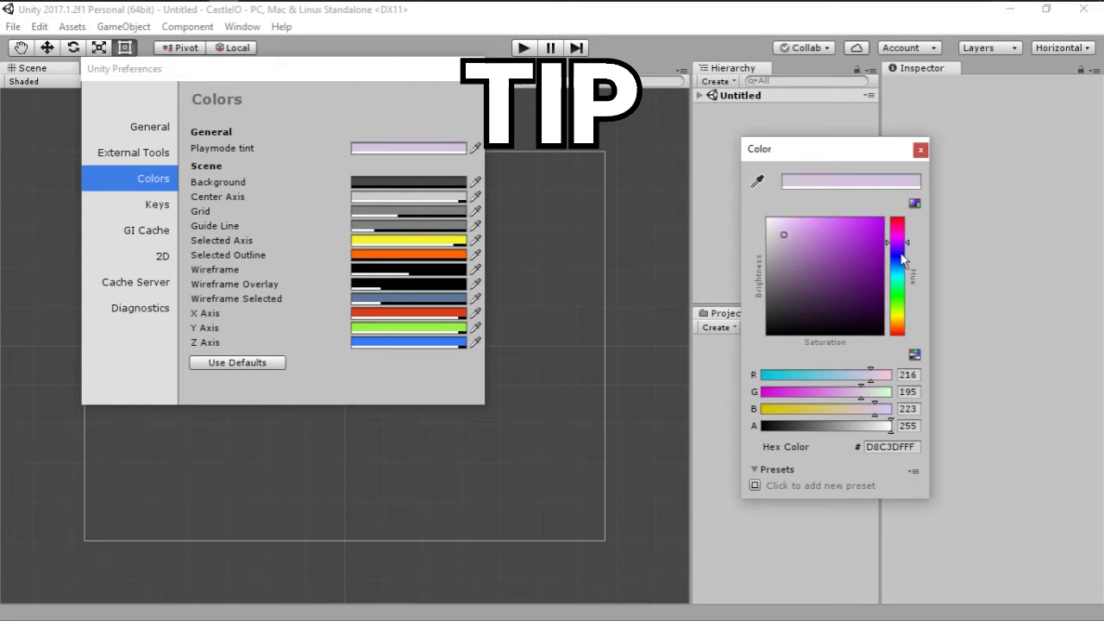
pyautogui.click(902, 259)
pyautogui.click(899, 247)
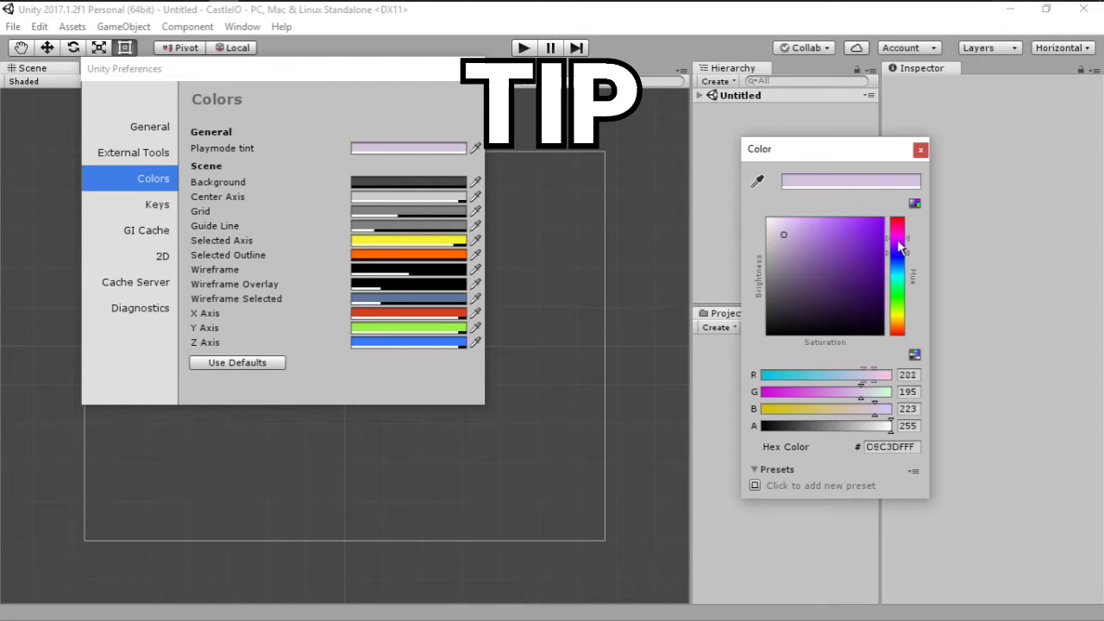
pyautogui.click(901, 244)
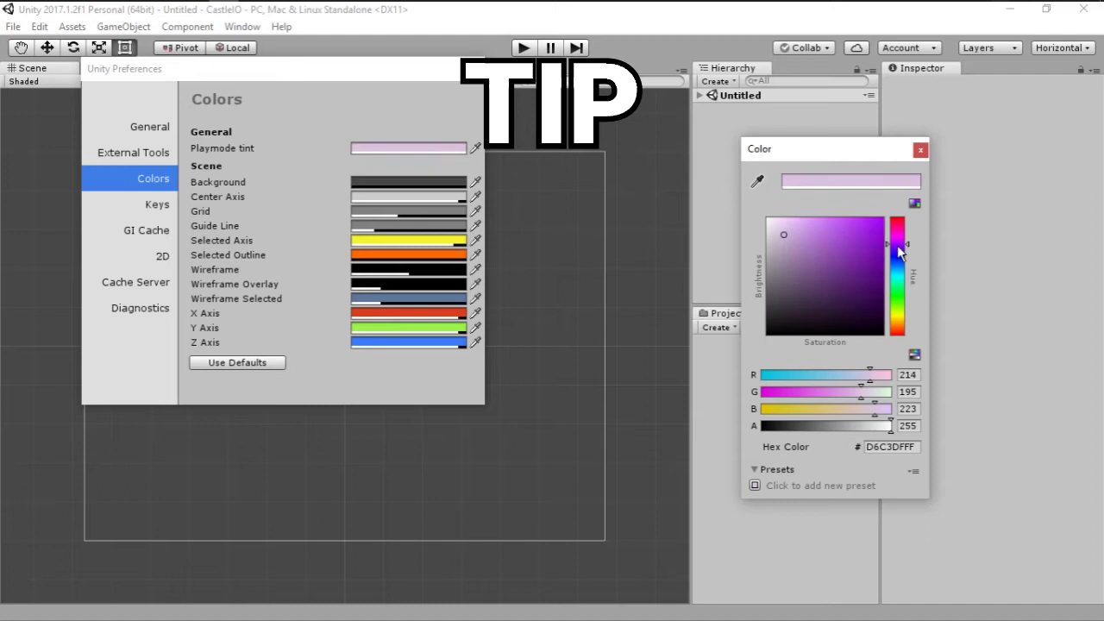
pyautogui.click(787, 239)
pyautogui.click(920, 150)
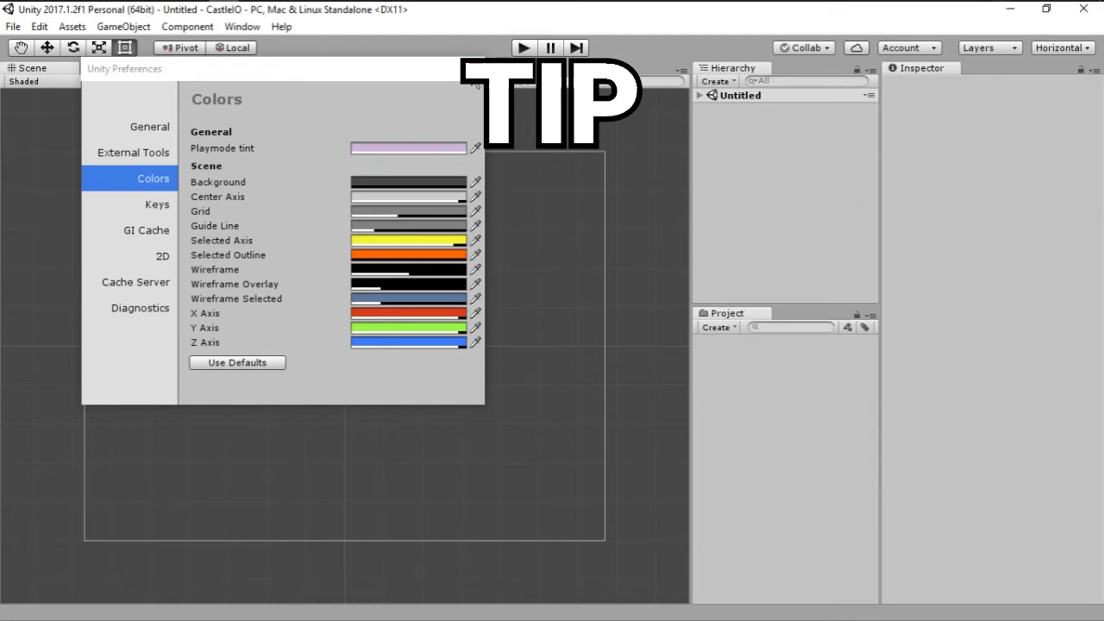
pyautogui.click(473, 68)
pyautogui.click(522, 48)
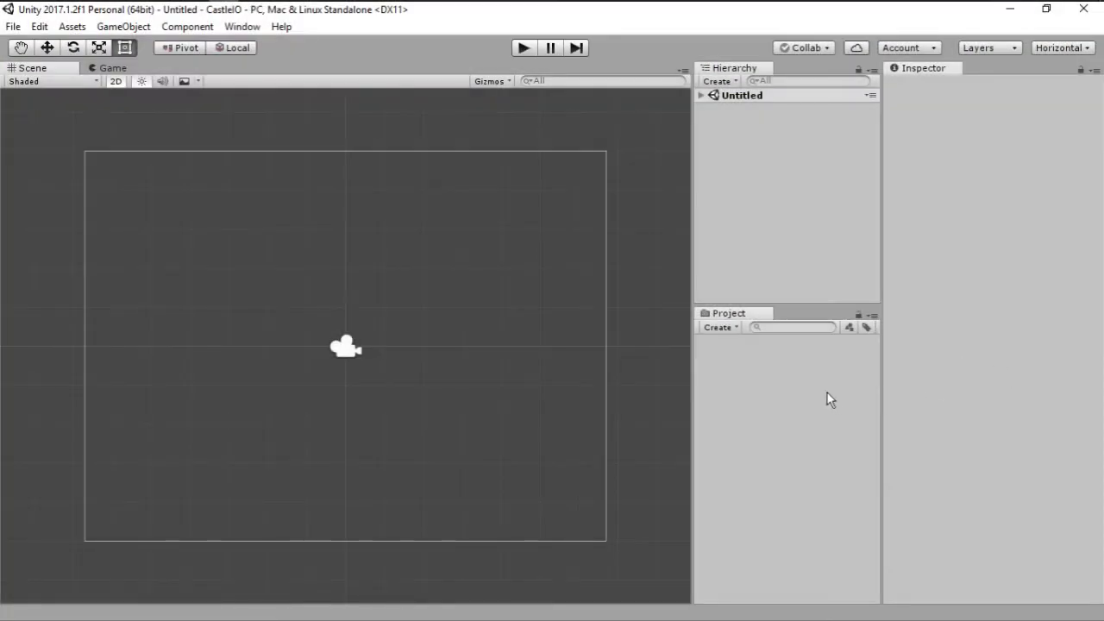
# Create the Scenes and Scripts folders in Assets
pyautogui.click(733, 328)
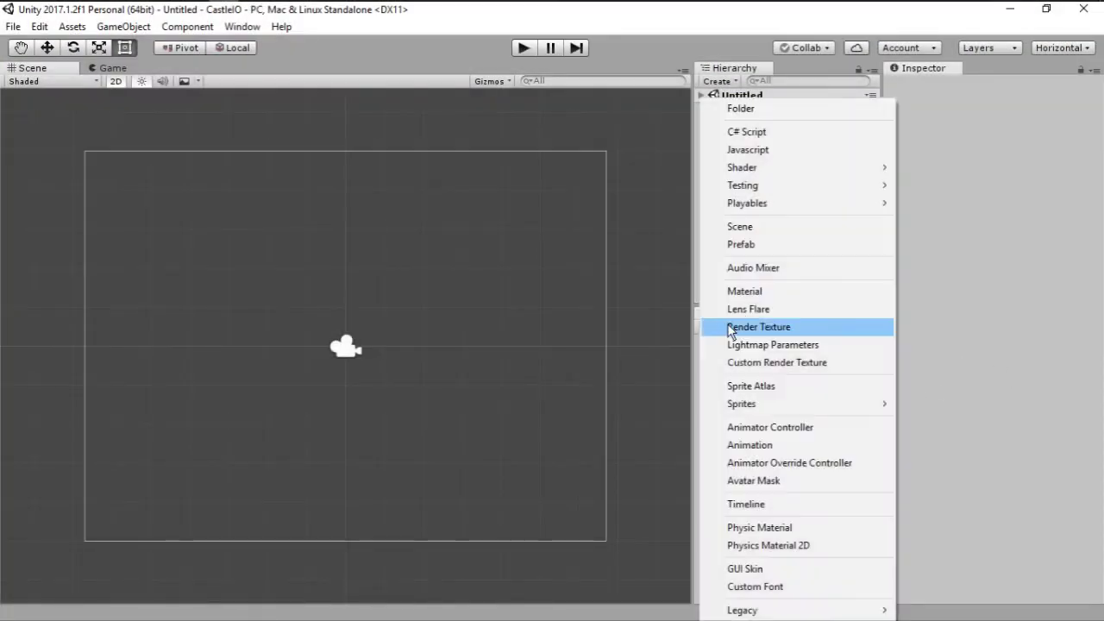
pyautogui.click(781, 113)
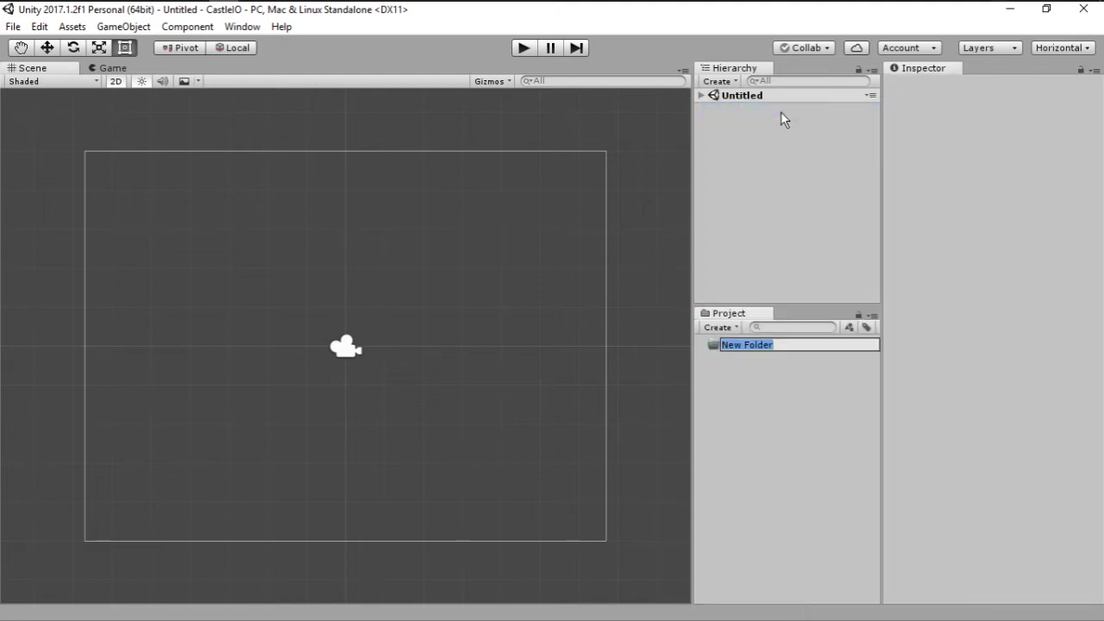
pyautogui.write('Scenes')
pyautogui.press('Return')
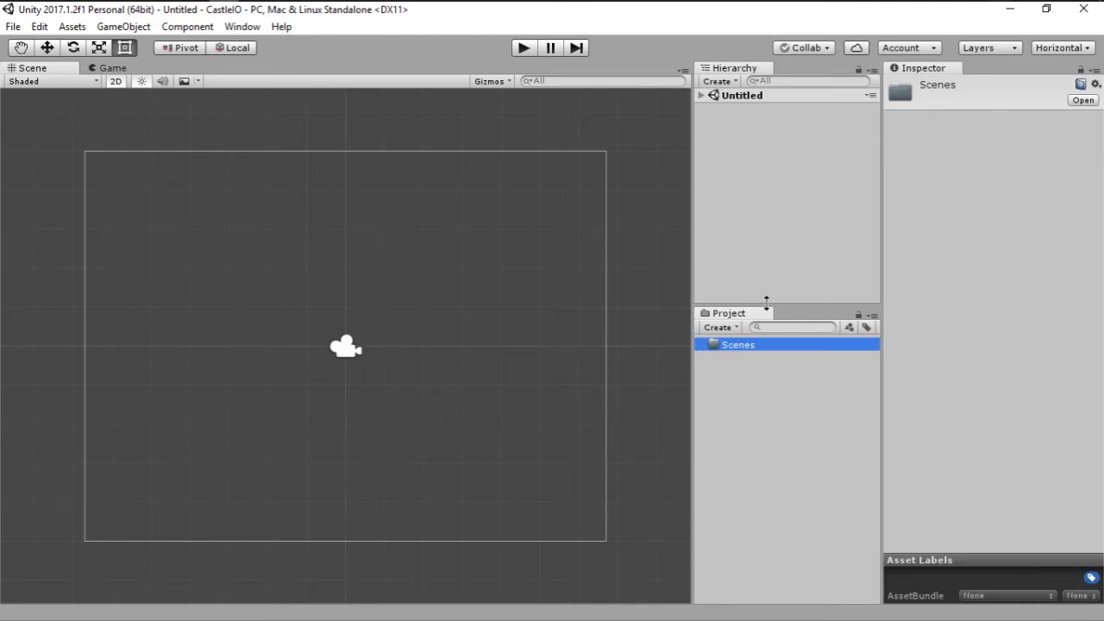
pyautogui.click(780, 427)
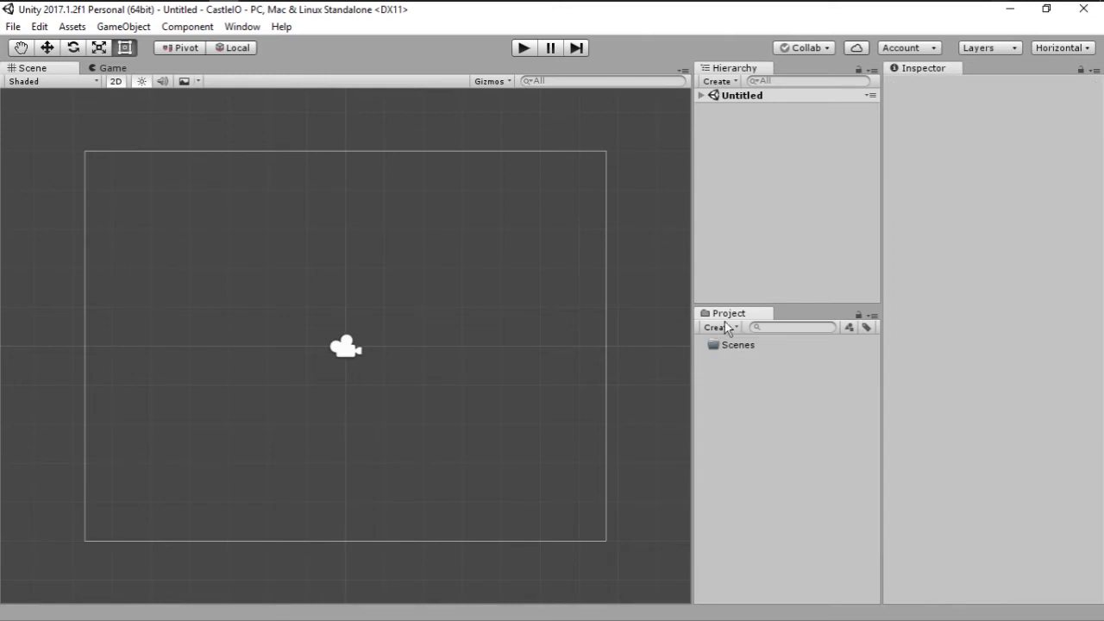
pyautogui.click(724, 327)
pyautogui.click(734, 109)
pyautogui.write('S')
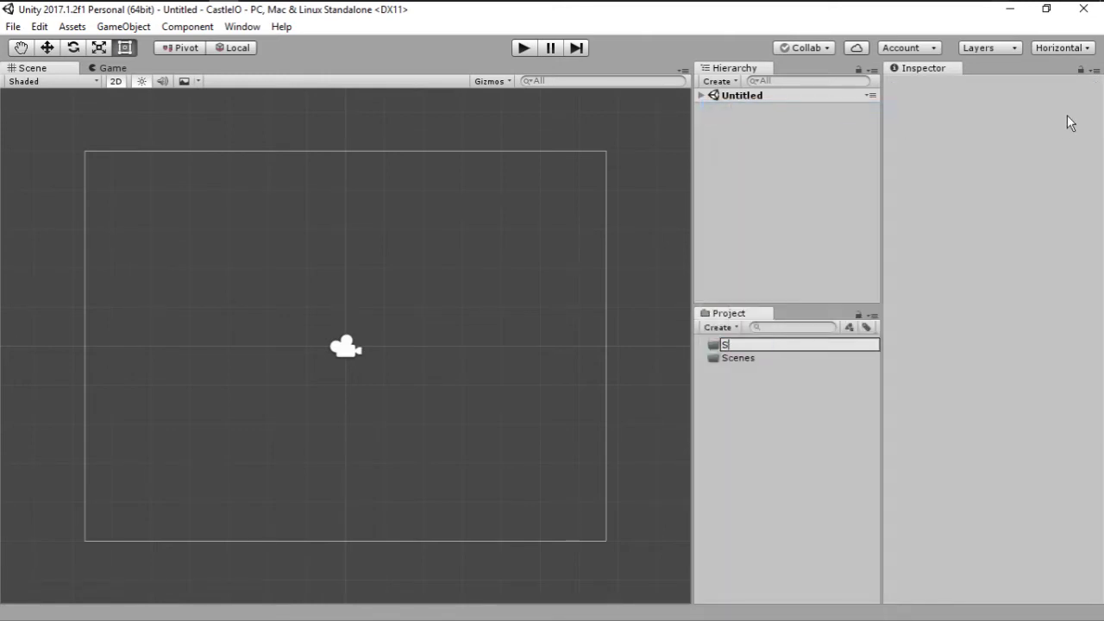
pyautogui.write('cripts')
pyautogui.press('Return')
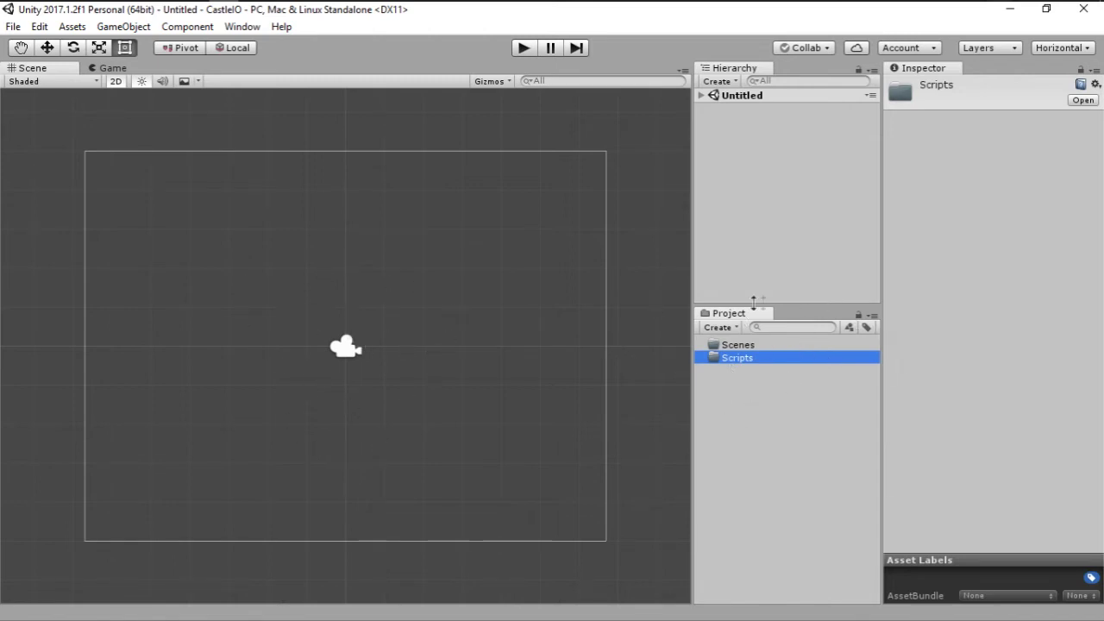
# Create the Sprites and Prefabs folders in Assets
pyautogui.click(729, 328)
pyautogui.click(1053, 406)
pyautogui.click(779, 437)
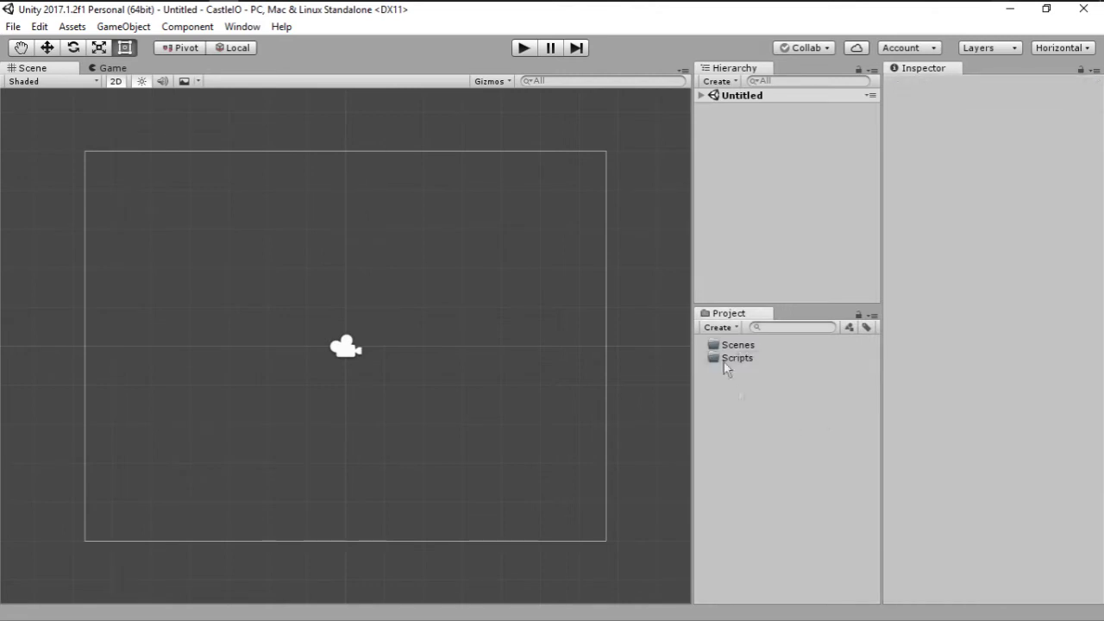
pyautogui.click(721, 328)
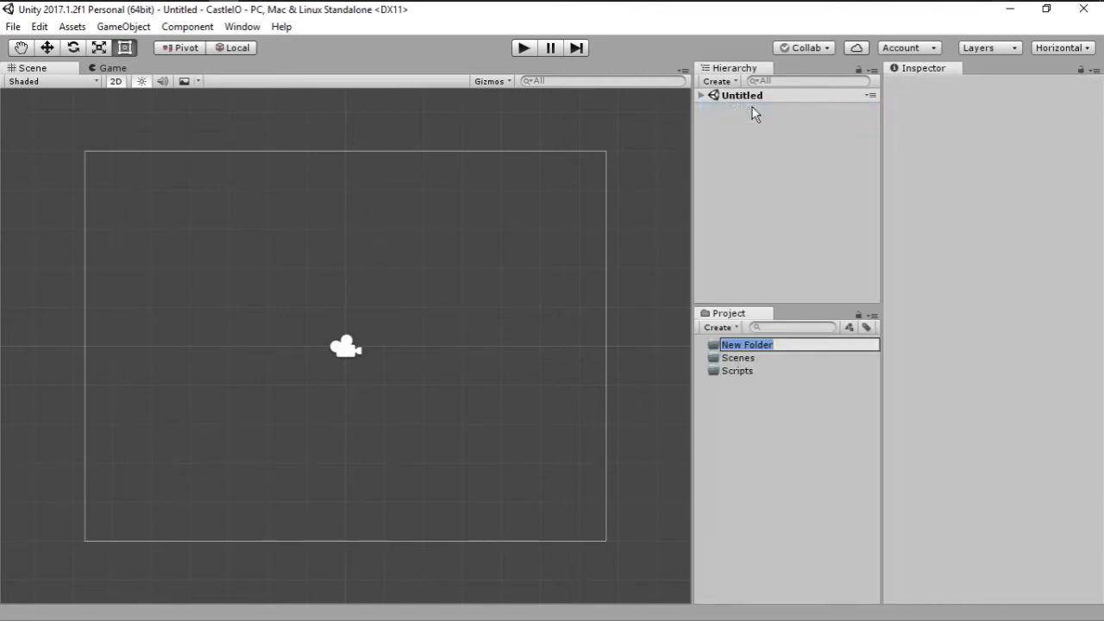
pyautogui.write('Sprites')
pyautogui.press('Return')
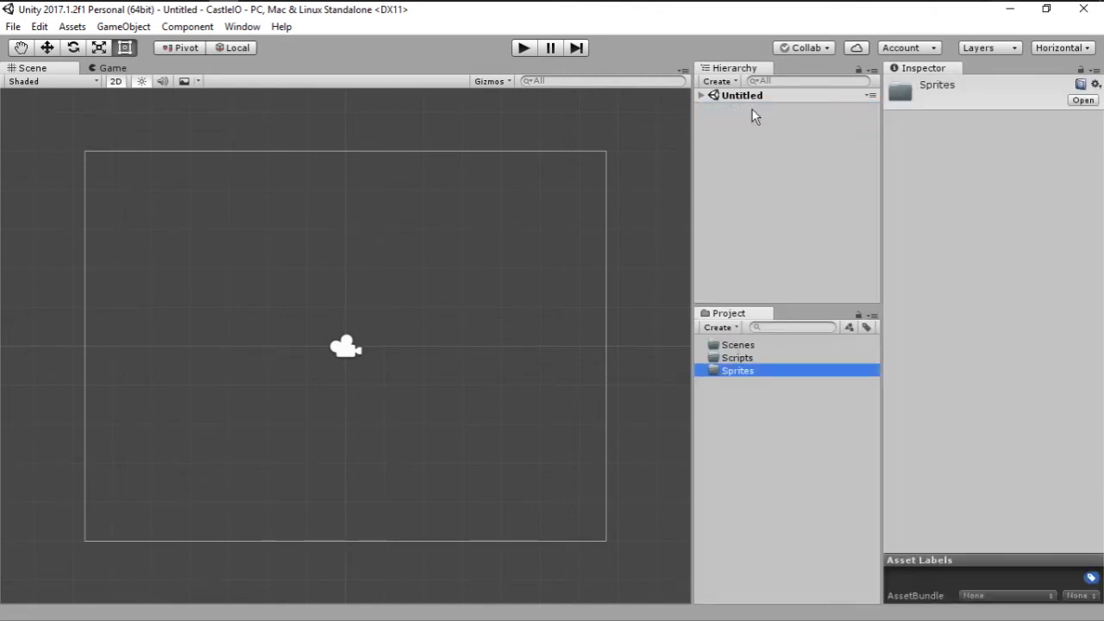
pyautogui.click(758, 413)
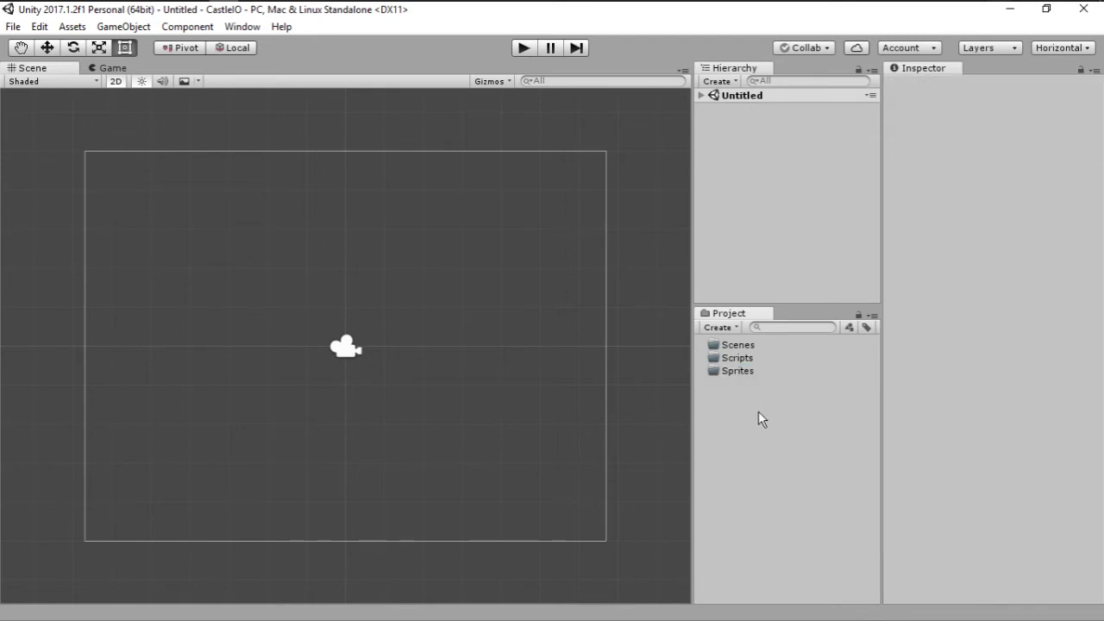
pyautogui.click(724, 328)
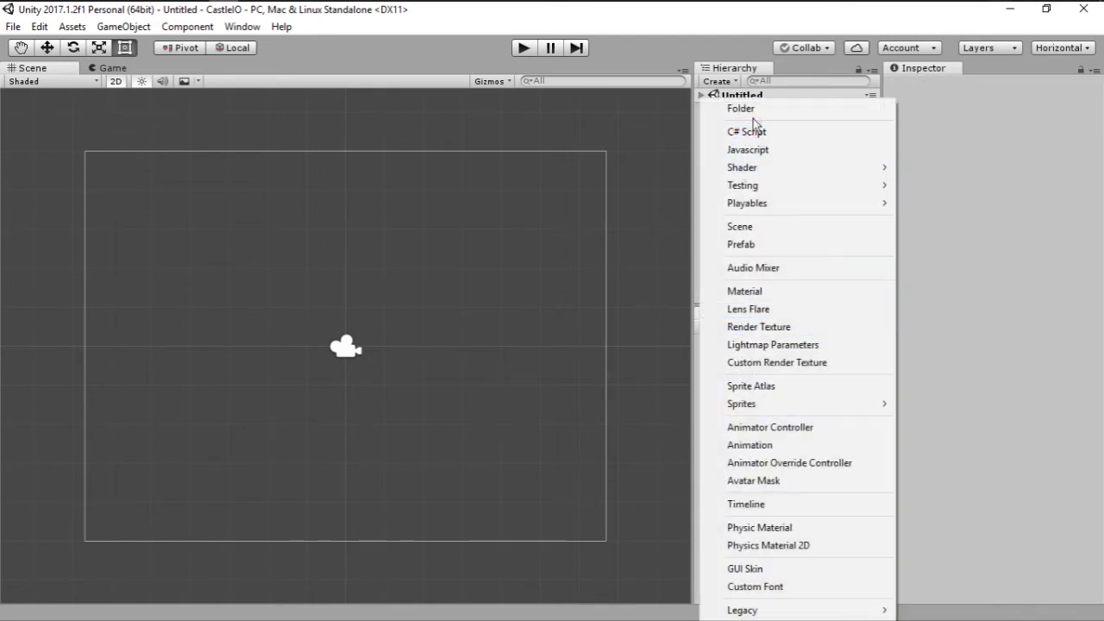
pyautogui.click(756, 108)
pyautogui.write('Prefabs')
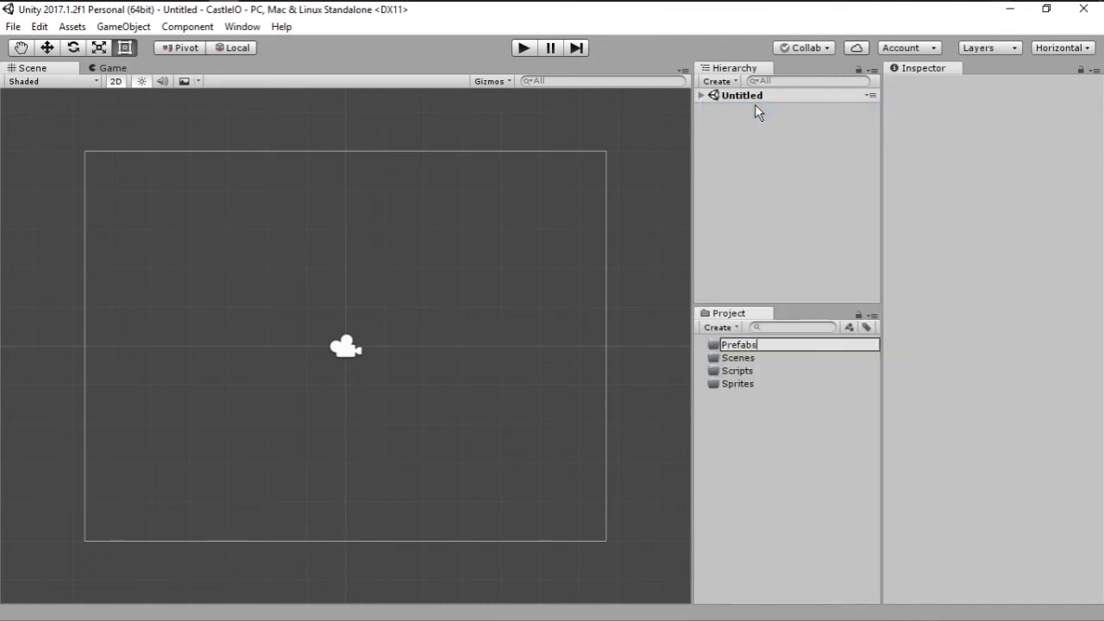
pyautogui.press('Return')
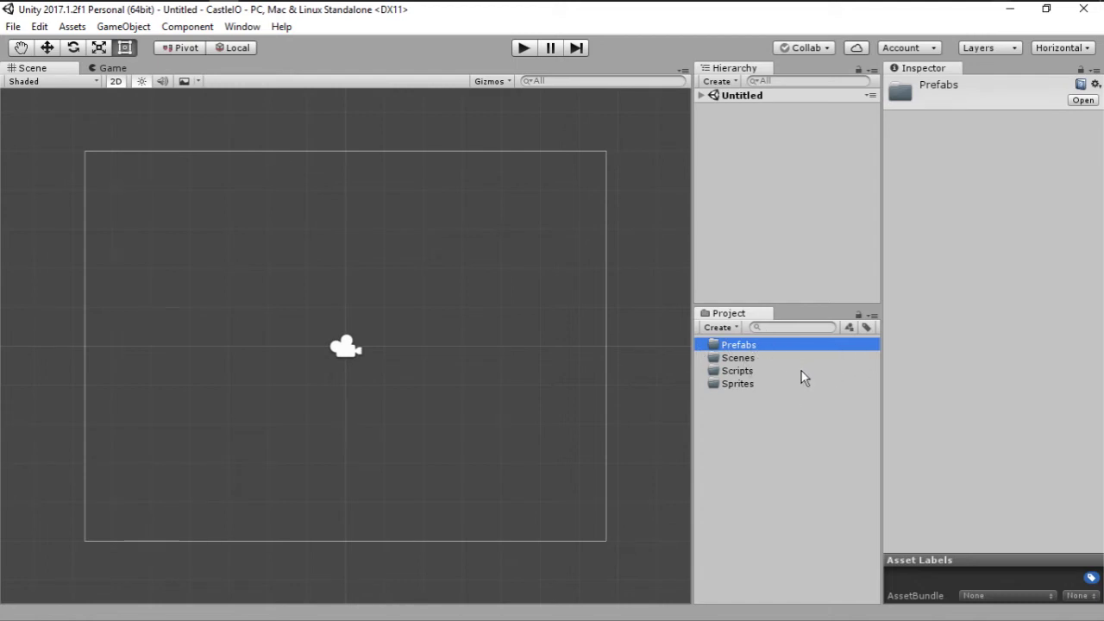
pyautogui.click(740, 422)
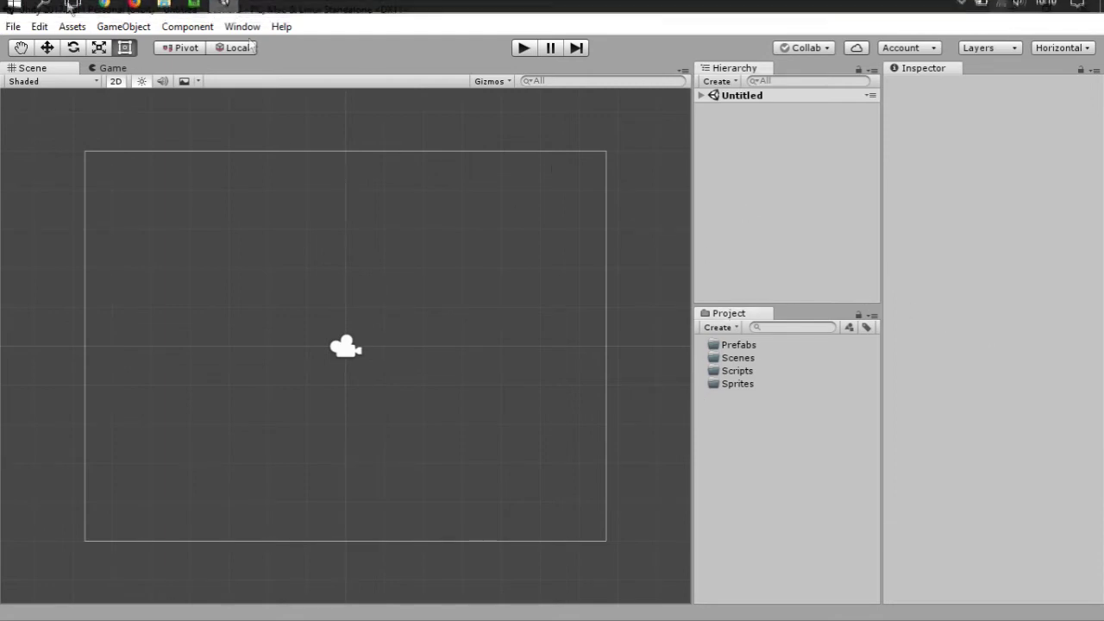
# Save the scene as _SCENE in the Assets/Scenes folder
pyautogui.click(13, 27)
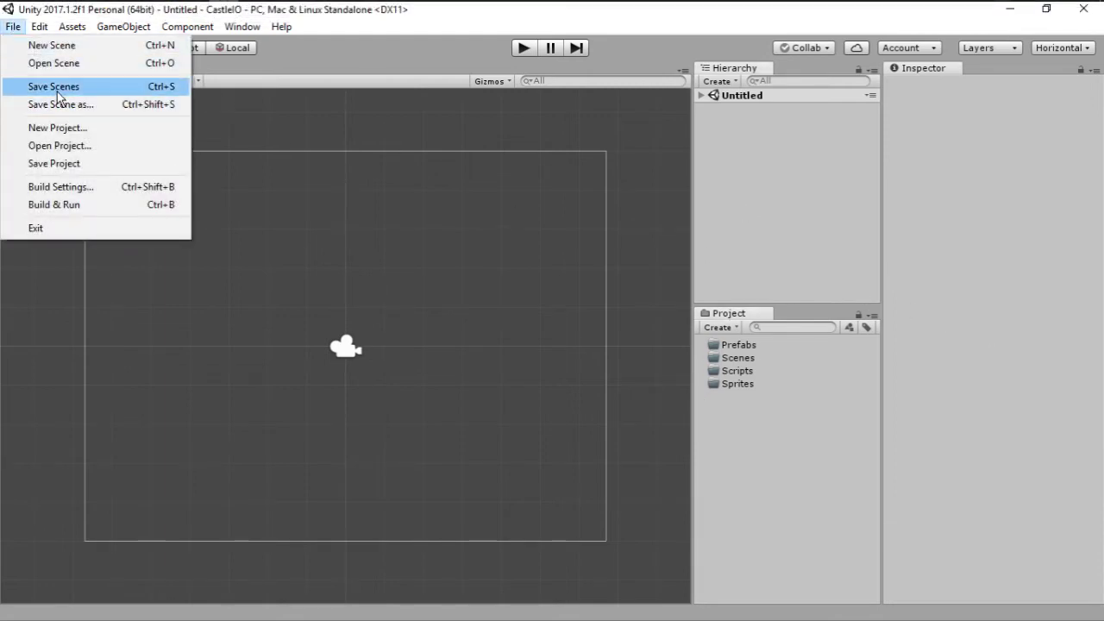
pyautogui.click(58, 104)
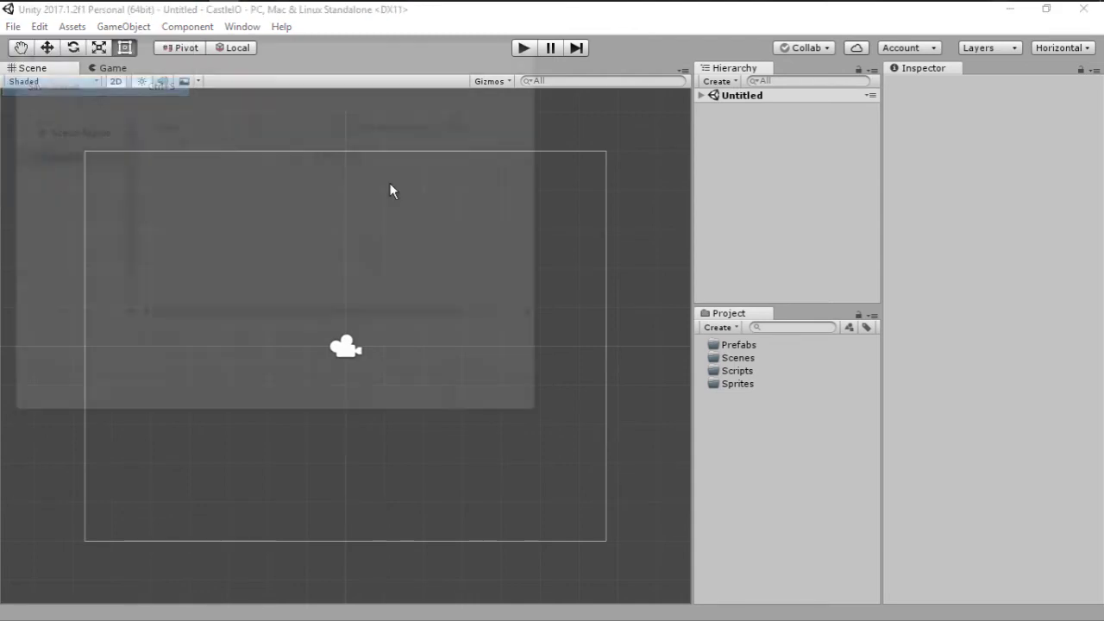
pyautogui.doubleClick(247, 166)
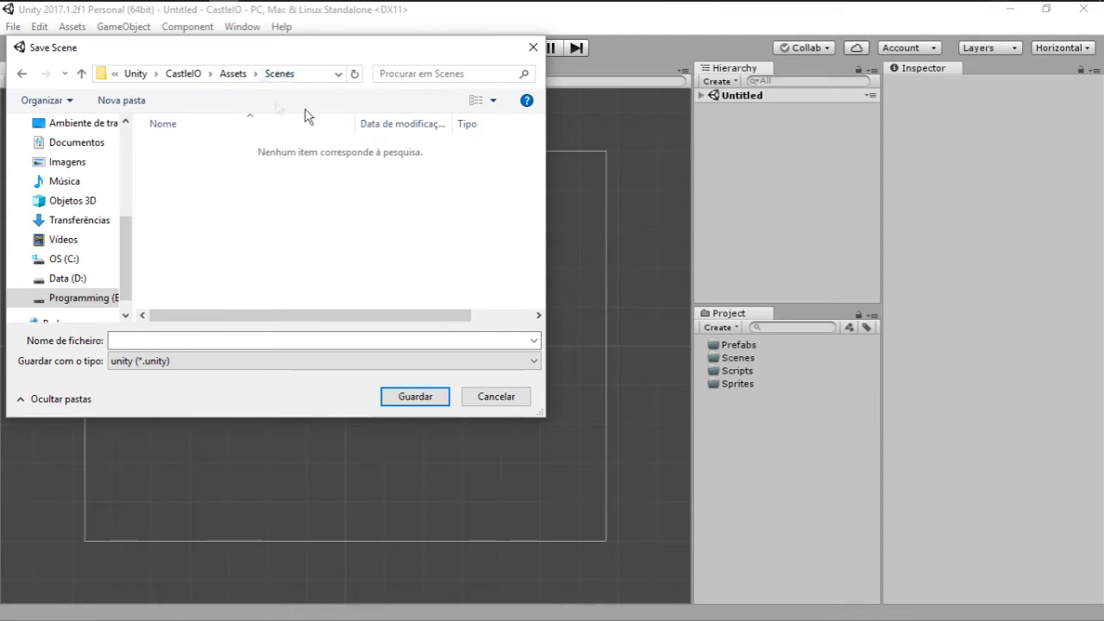
pyautogui.click(190, 342)
pyautogui.write('_S')
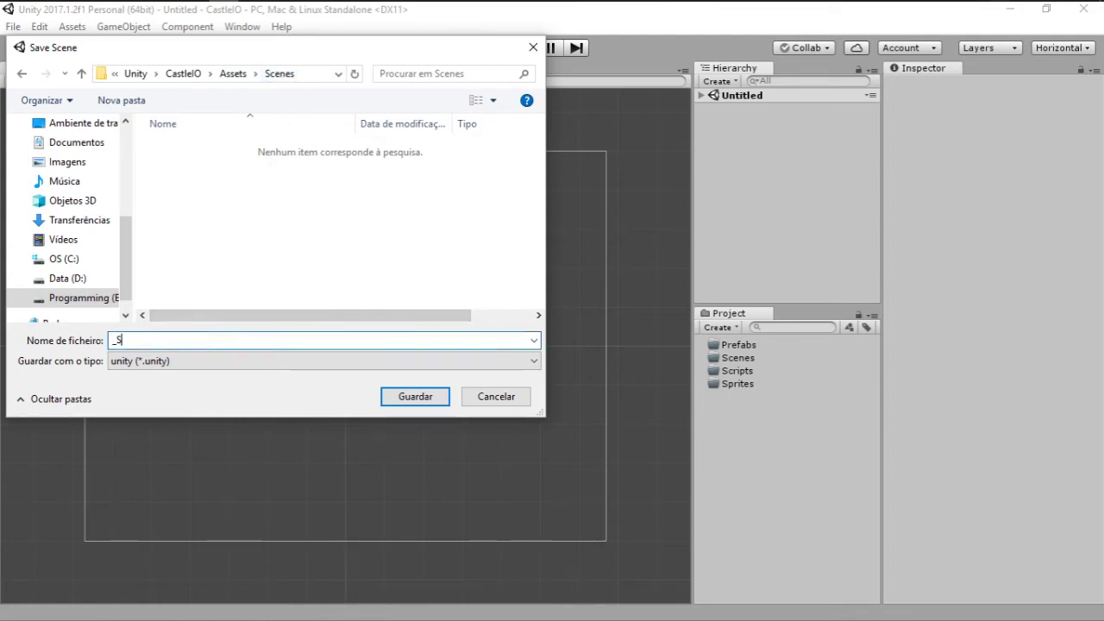
pyautogui.write('CENE')
pyautogui.press('Return')
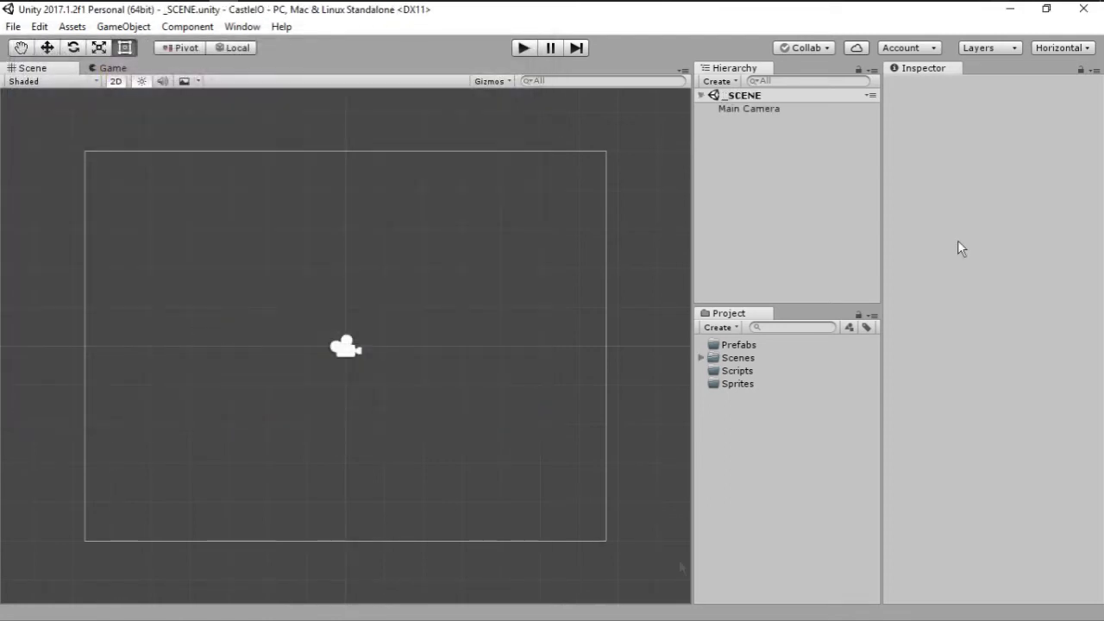
# Add a UI Image to the scene, creating a Canvas and EventSystem
pyautogui.rightClick(742, 148)
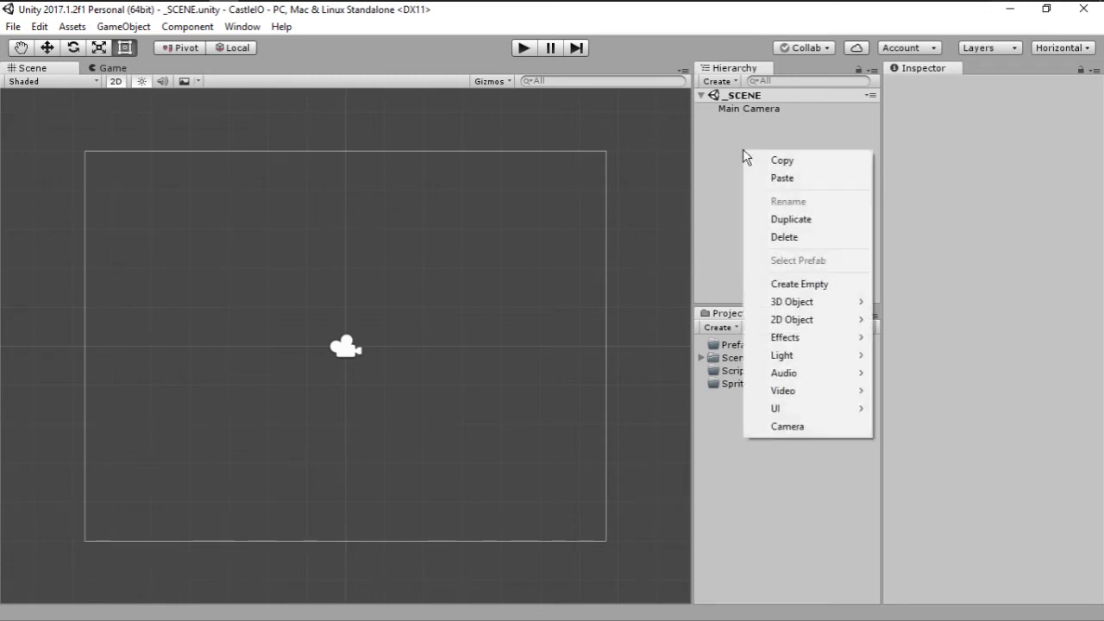
pyautogui.moveTo(791, 411)
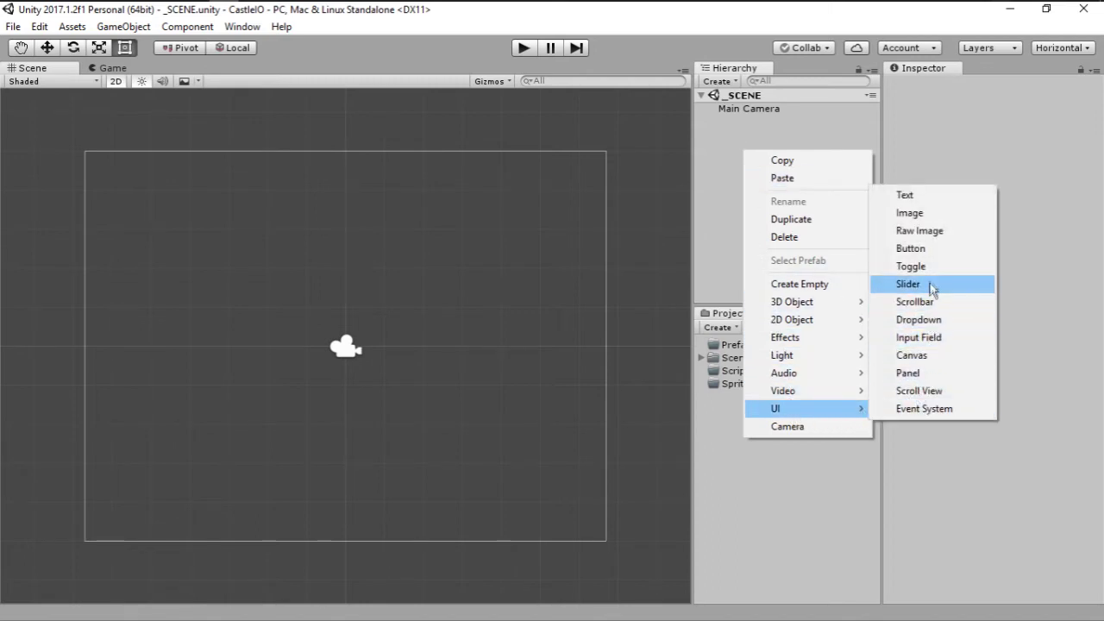
pyautogui.click(932, 220)
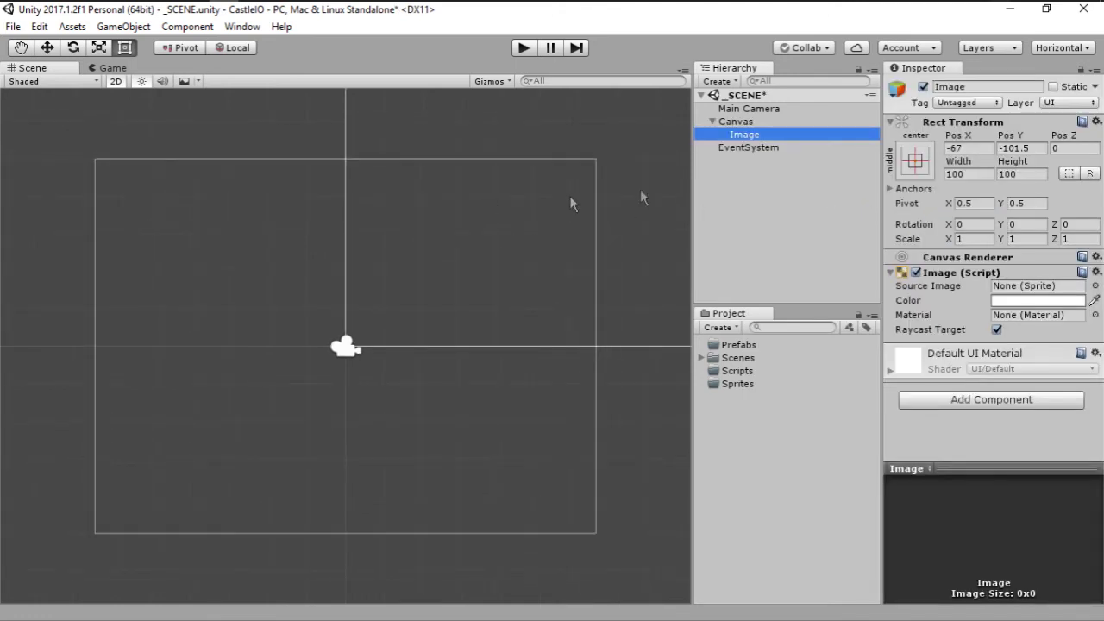
# Inspect the Canvas, Image and EventSystem settings
pyautogui.click(733, 122)
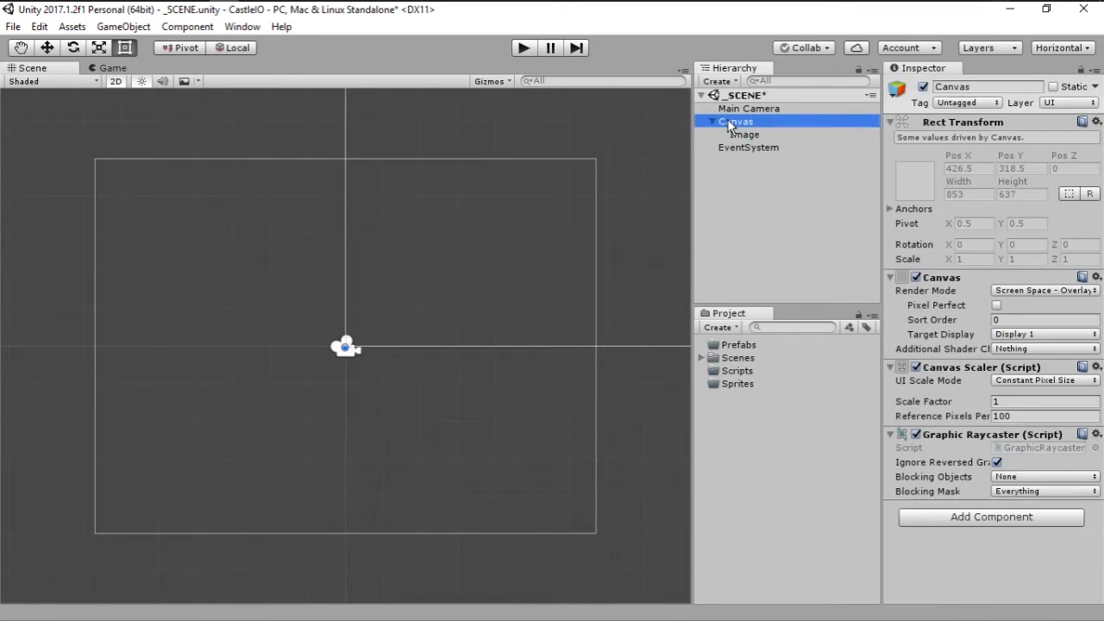
pyautogui.click(747, 135)
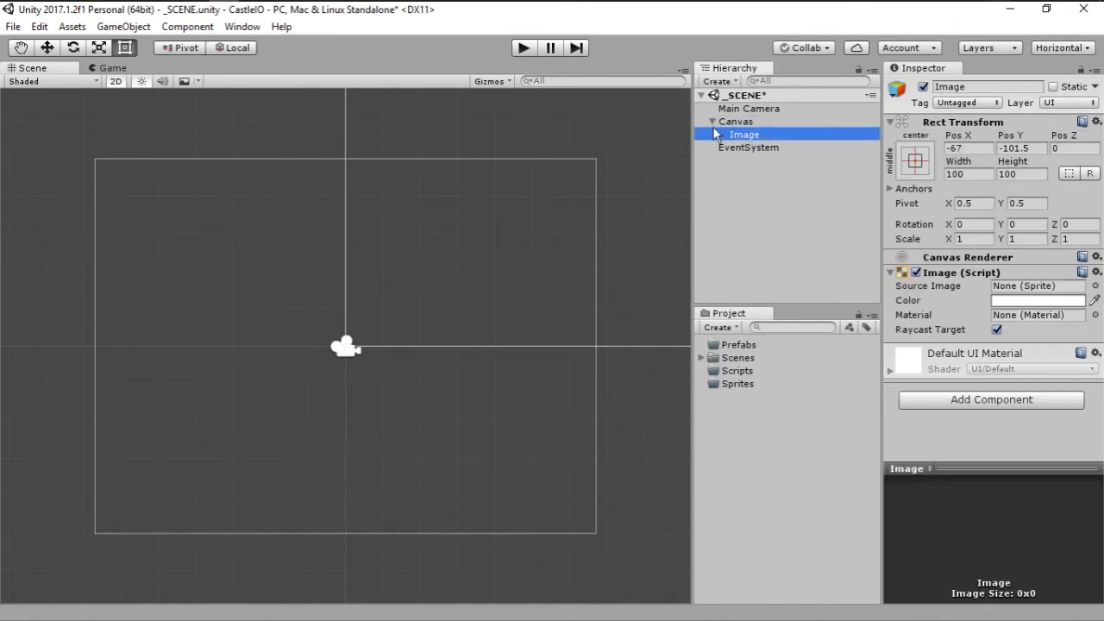
pyautogui.click(713, 122)
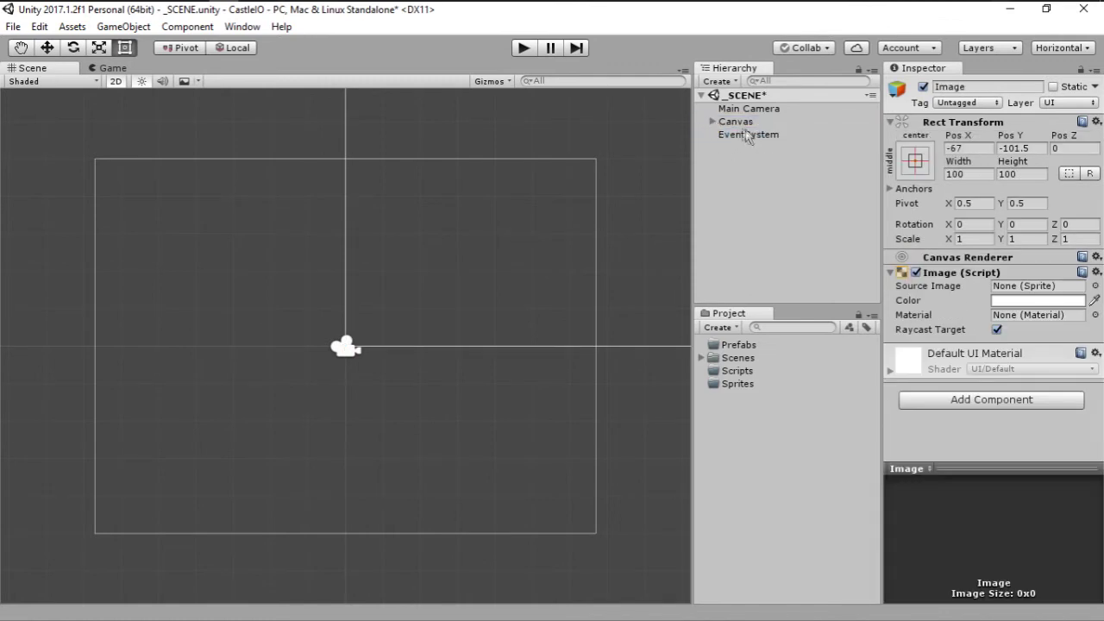
pyautogui.click(757, 136)
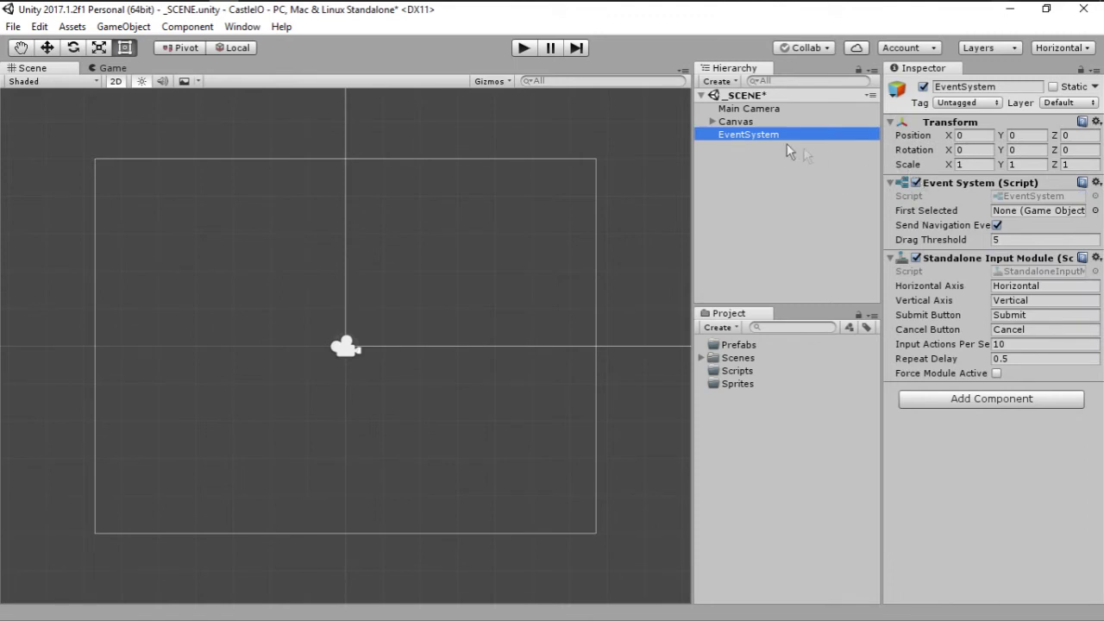
pyautogui.click(736, 122)
pyautogui.click(713, 122)
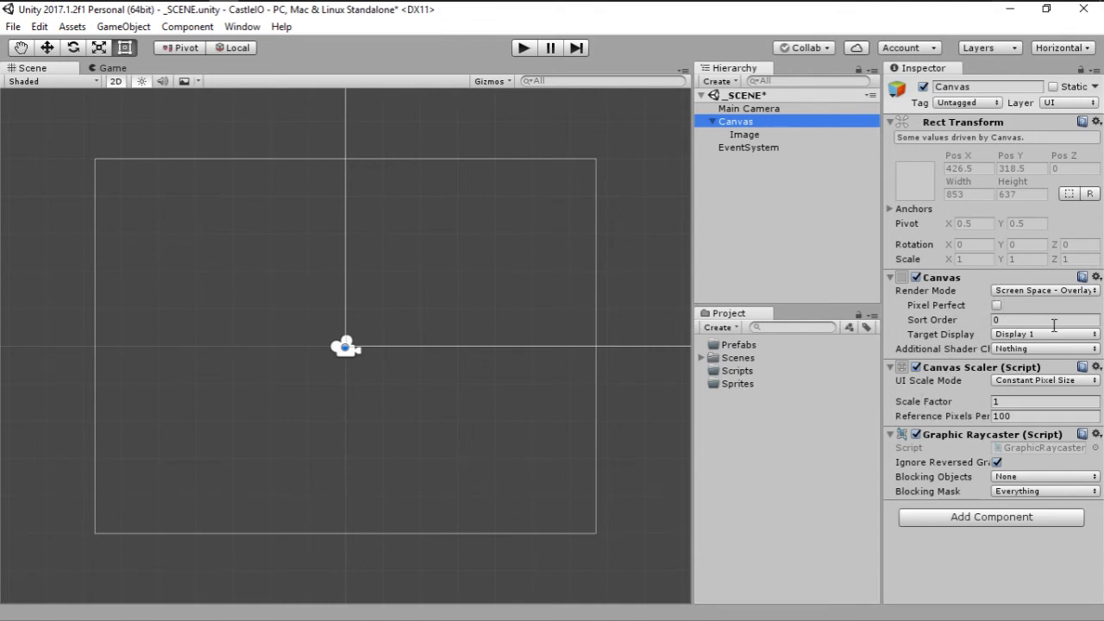
pyautogui.scroll(-1, 475, 193)
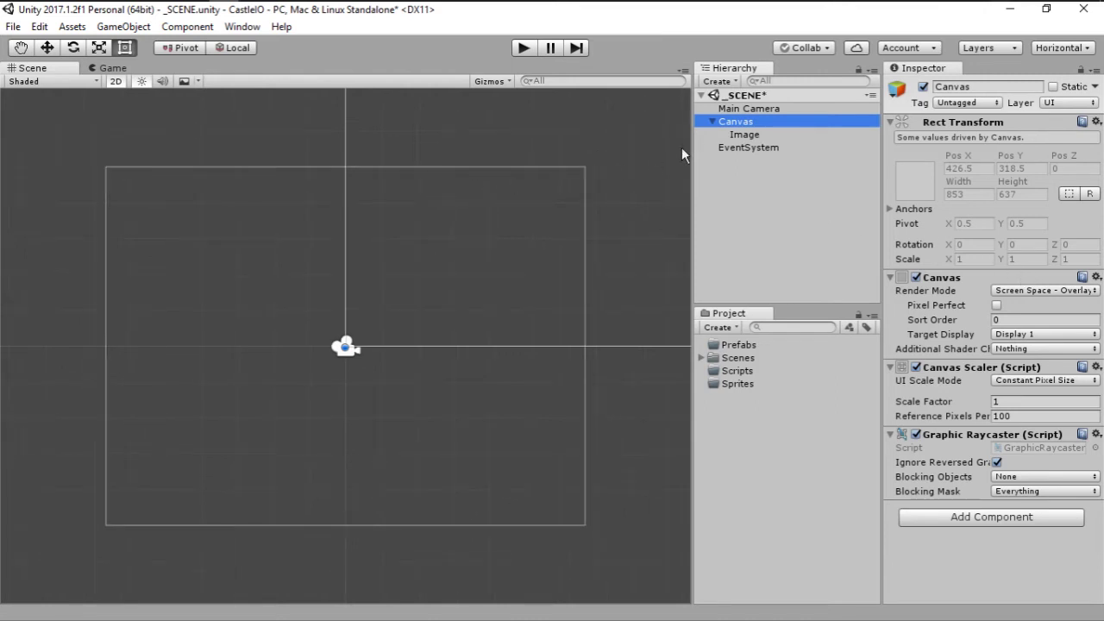
# Frame the whole Canvas in the Scene view and select the Image object
pyautogui.doubleClick(774, 126)
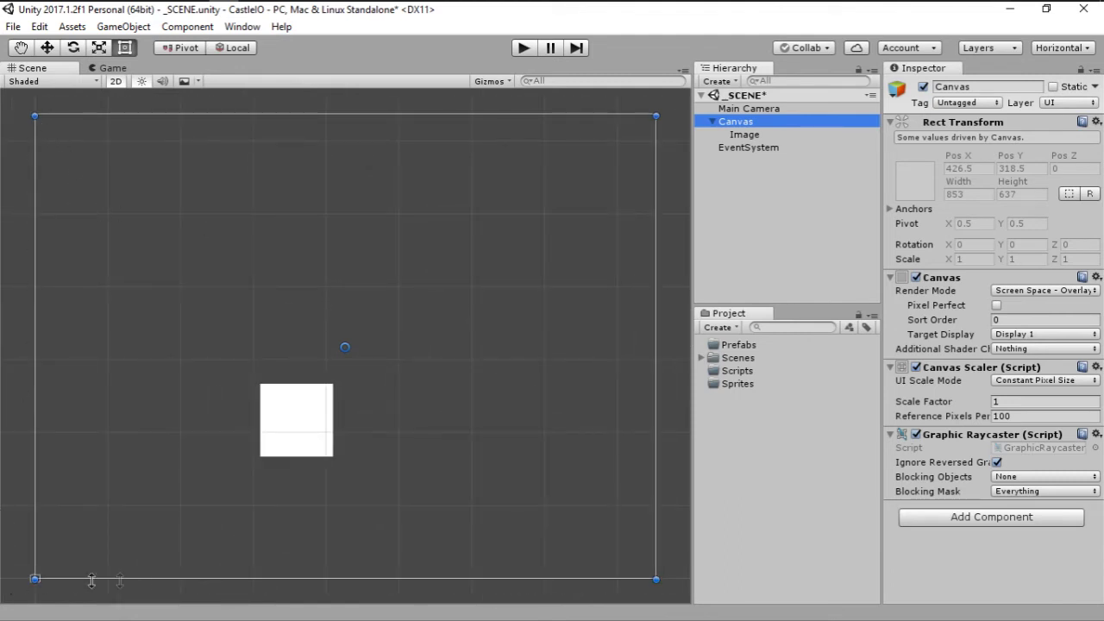
pyautogui.click(743, 135)
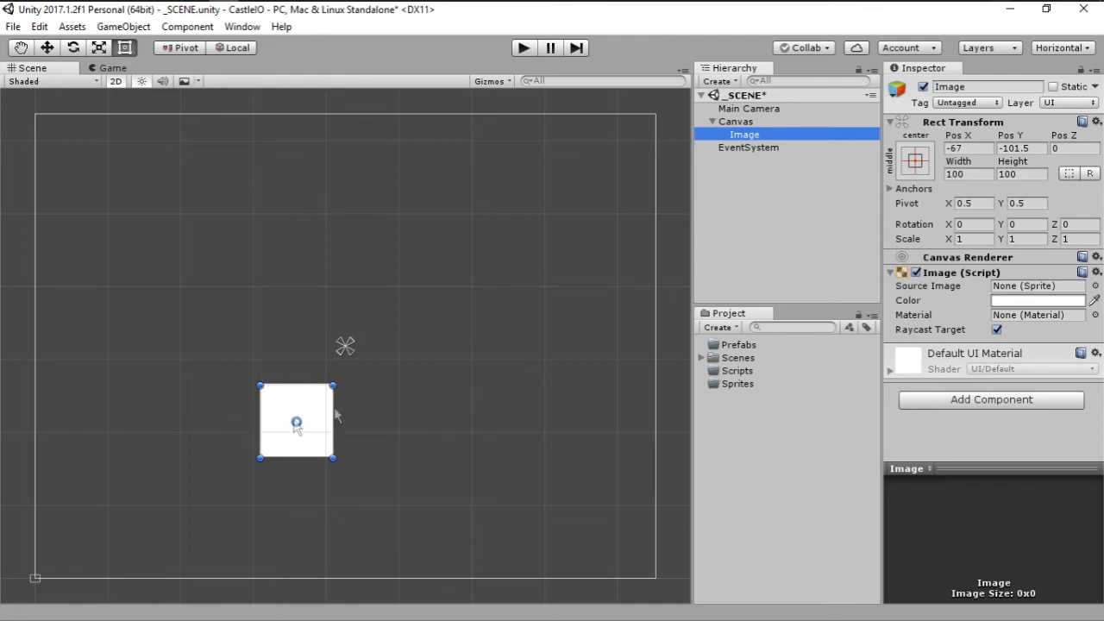
pyautogui.rightClick(742, 384)
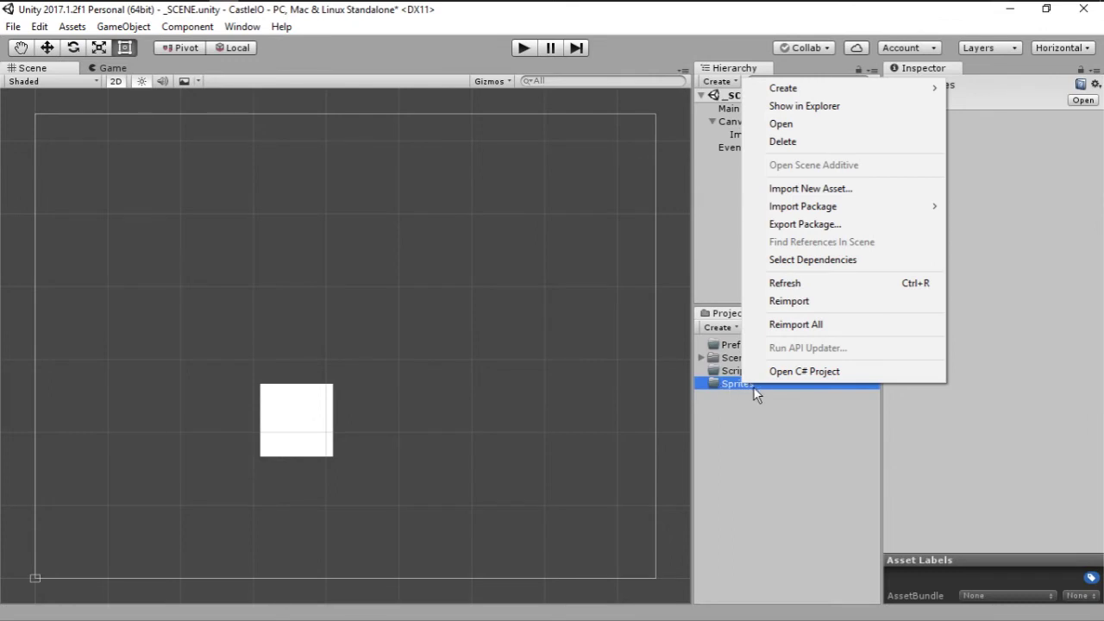
# Import Logo.psd from the desktop into the Sprites folder
pyautogui.click(835, 190)
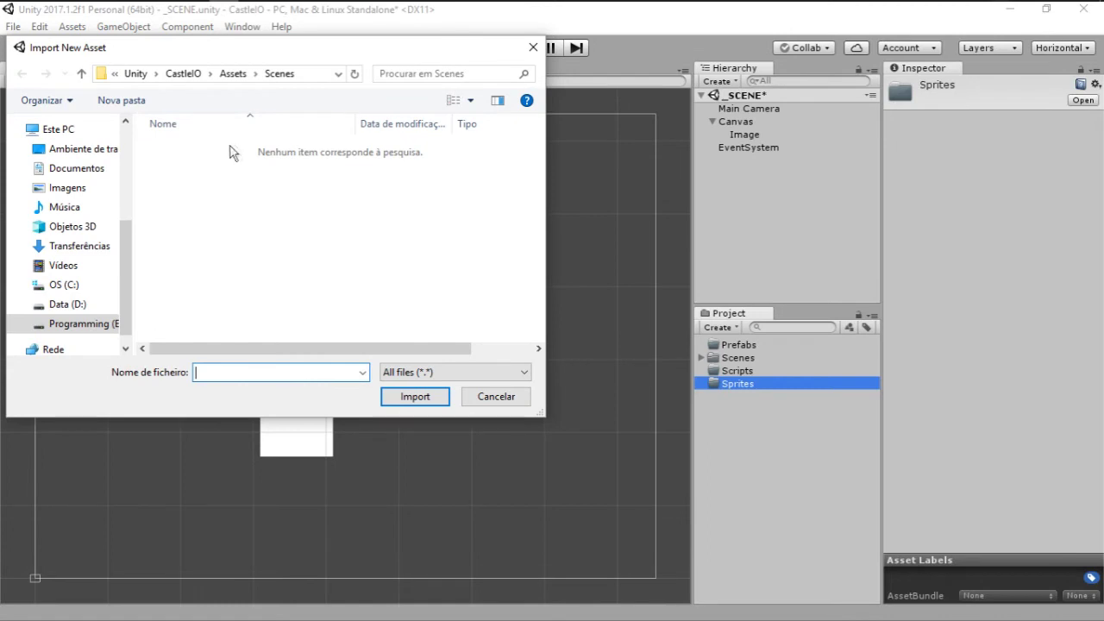
pyautogui.click(102, 150)
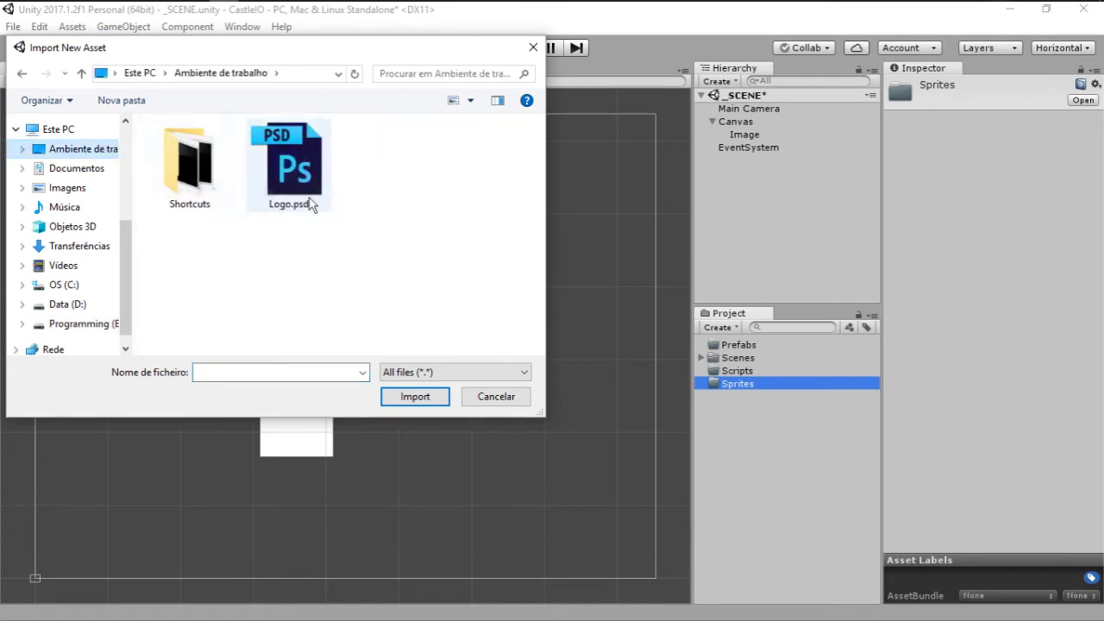
pyautogui.doubleClick(309, 154)
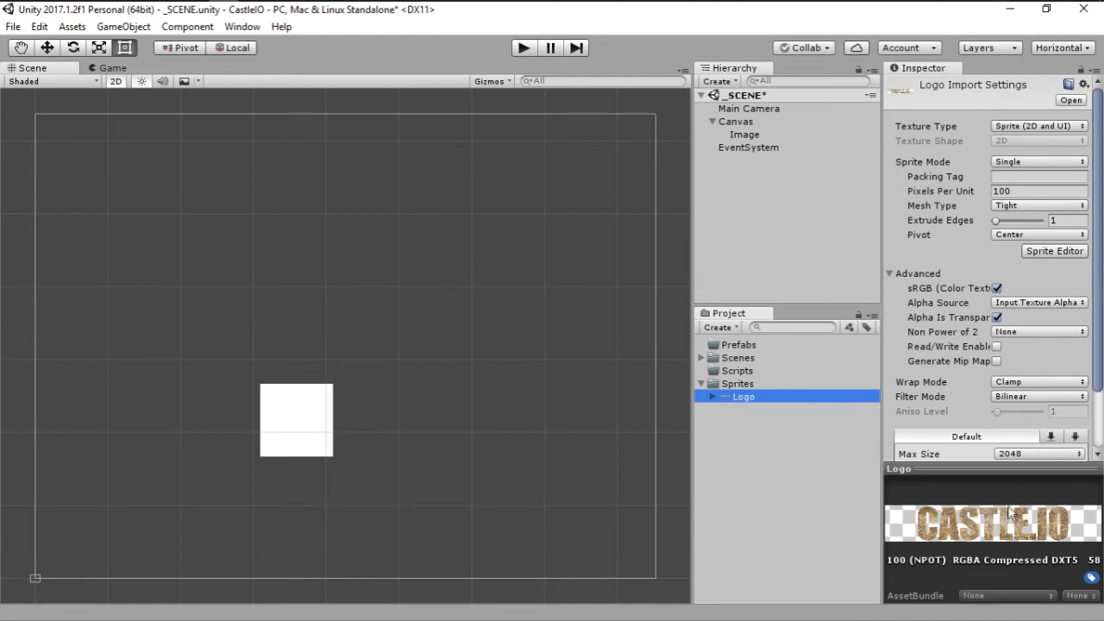
# Assign the Logo sprite as the Image's Source Image
pyautogui.click(743, 138)
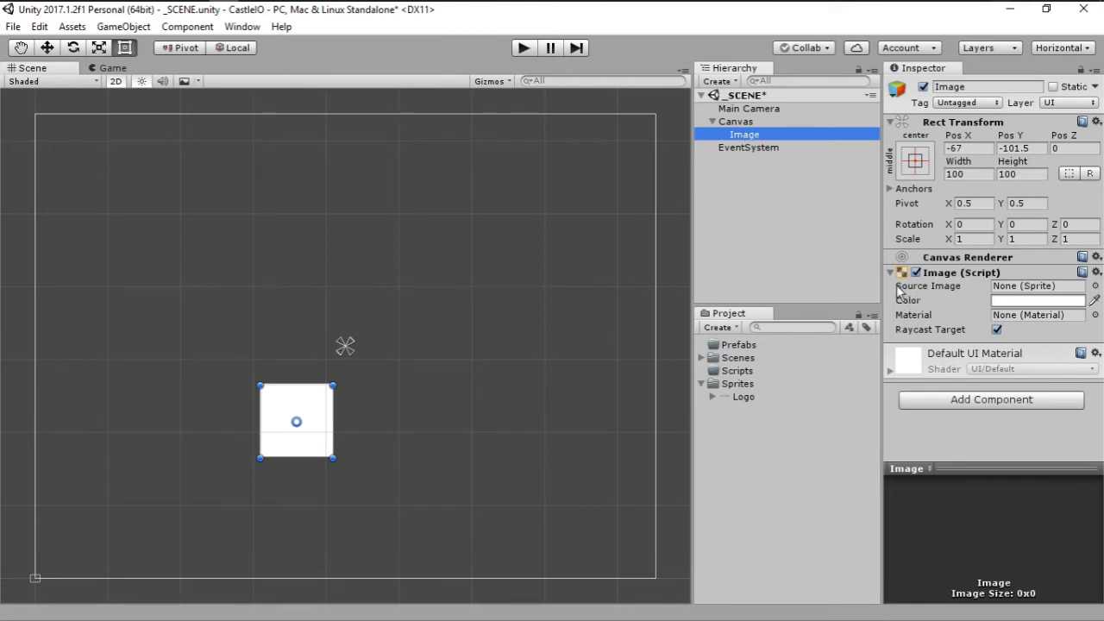
pyautogui.click(1095, 286)
pyautogui.click(90, 117)
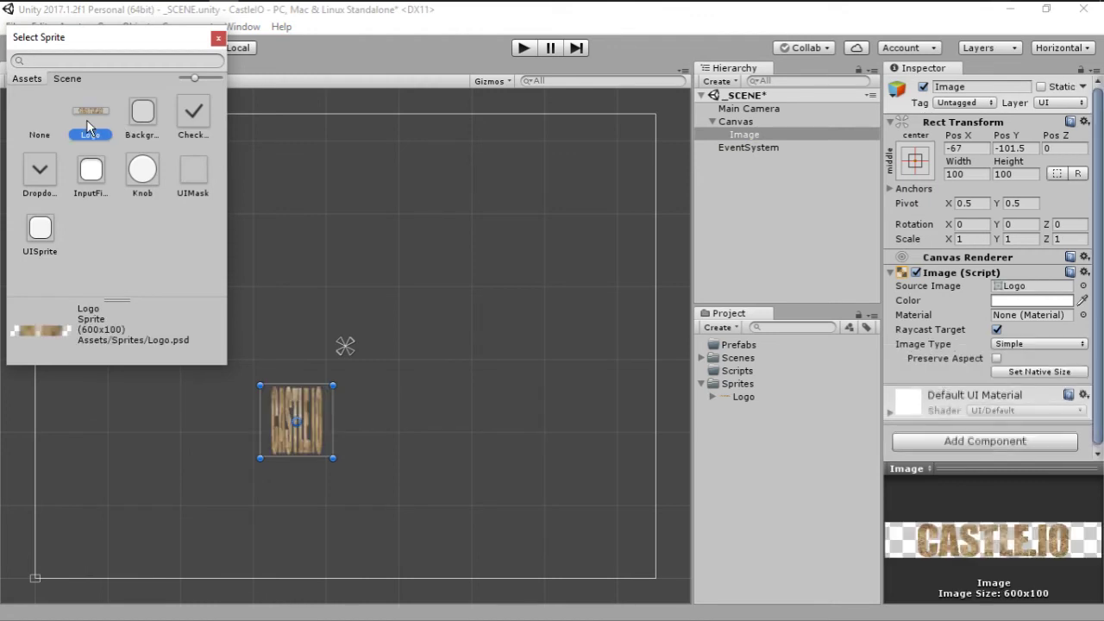
pyautogui.click(218, 41)
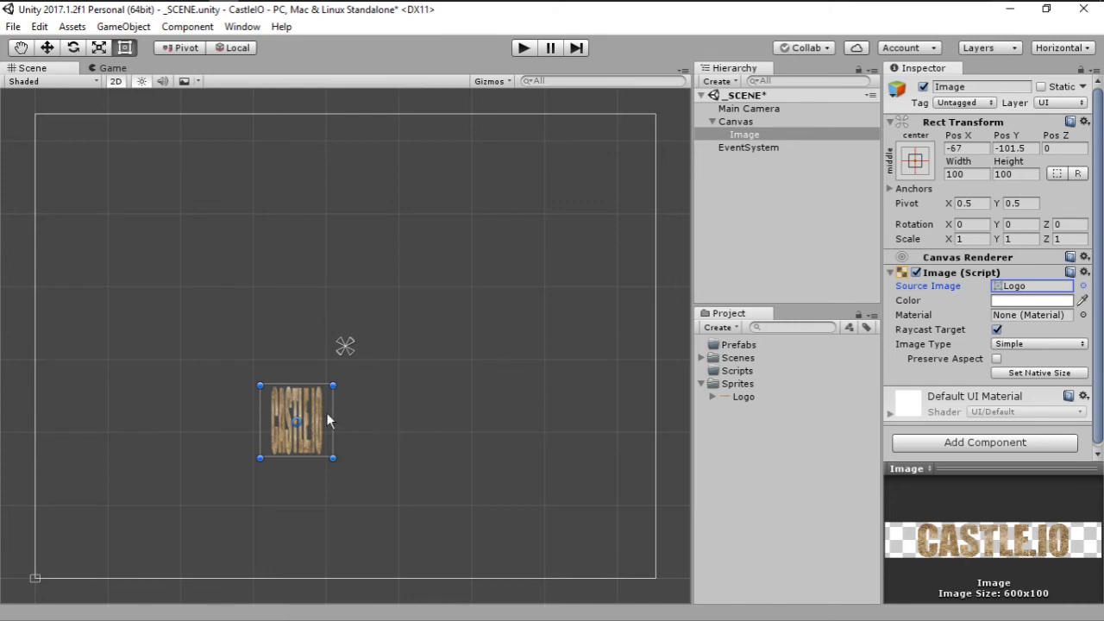
# Enable Preserve Aspect and resize the Image to its native 600×100 size
pyautogui.click(997, 359)
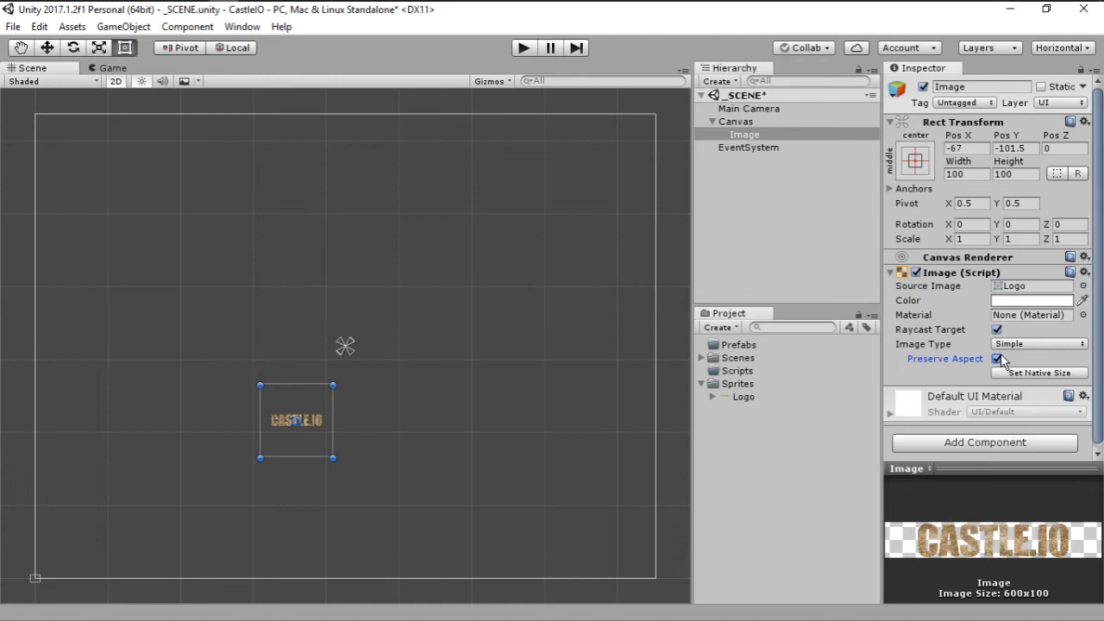
pyautogui.click(1042, 373)
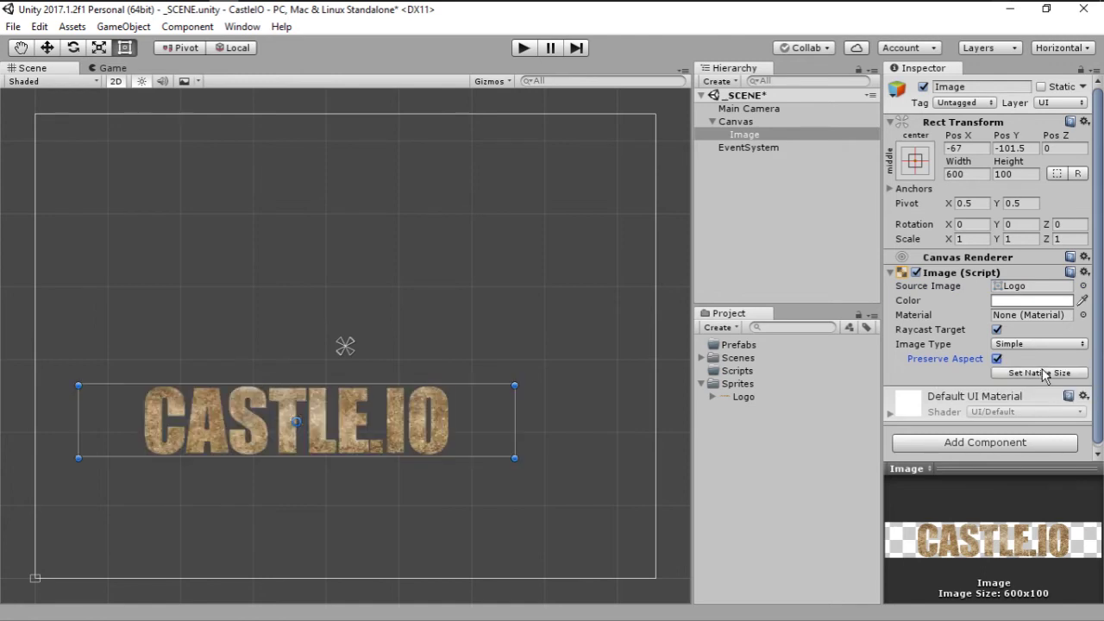
pyautogui.scroll(-1, 388, 414)
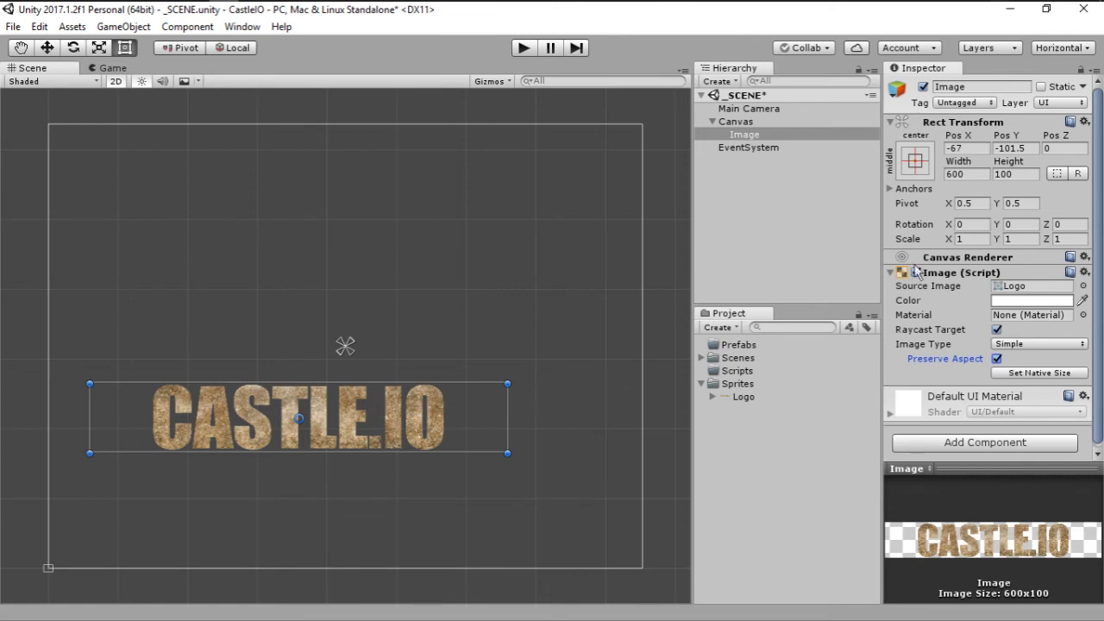
pyautogui.click(921, 159)
# Anchor the logo Image to top-centre with Shift+Alt, snapping pivot and position to the top edge
pyautogui.press('t')
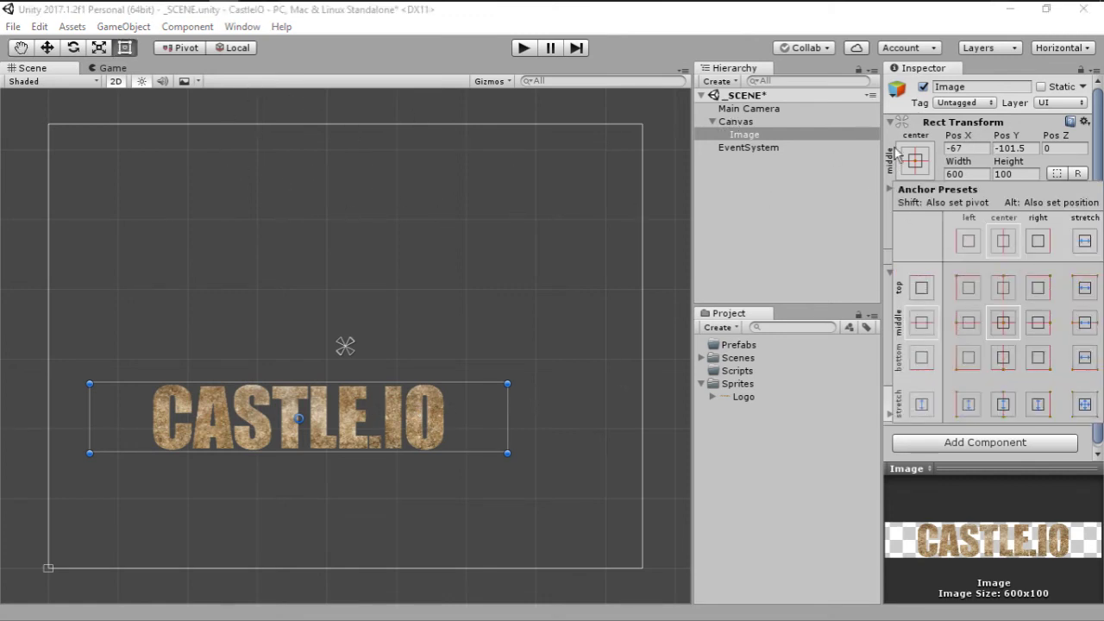
pyautogui.click(924, 164)
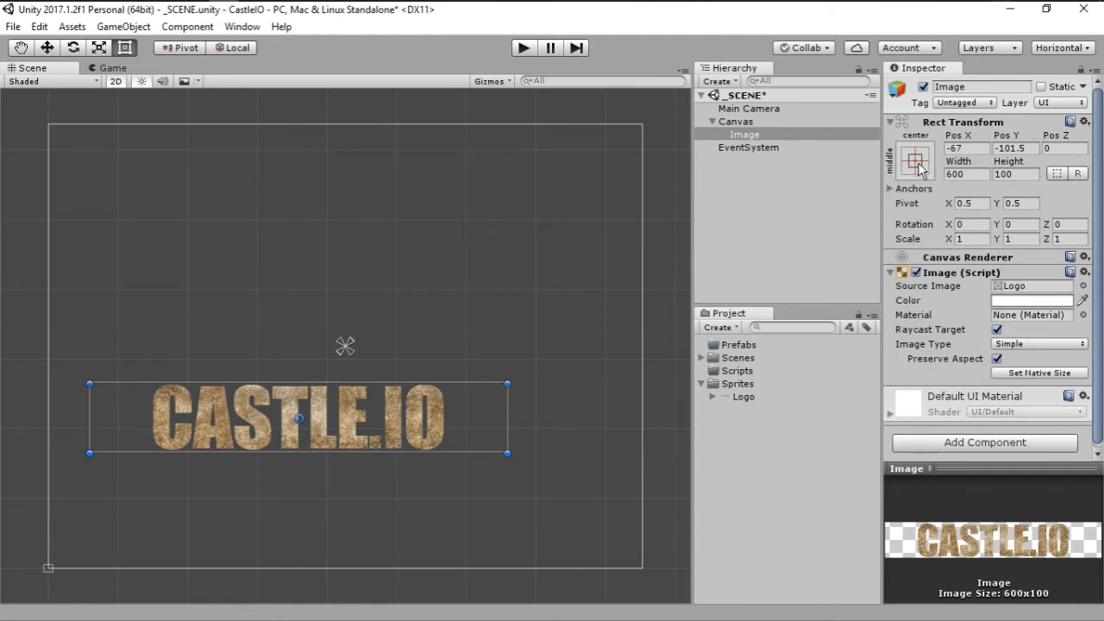
pyautogui.click(920, 164)
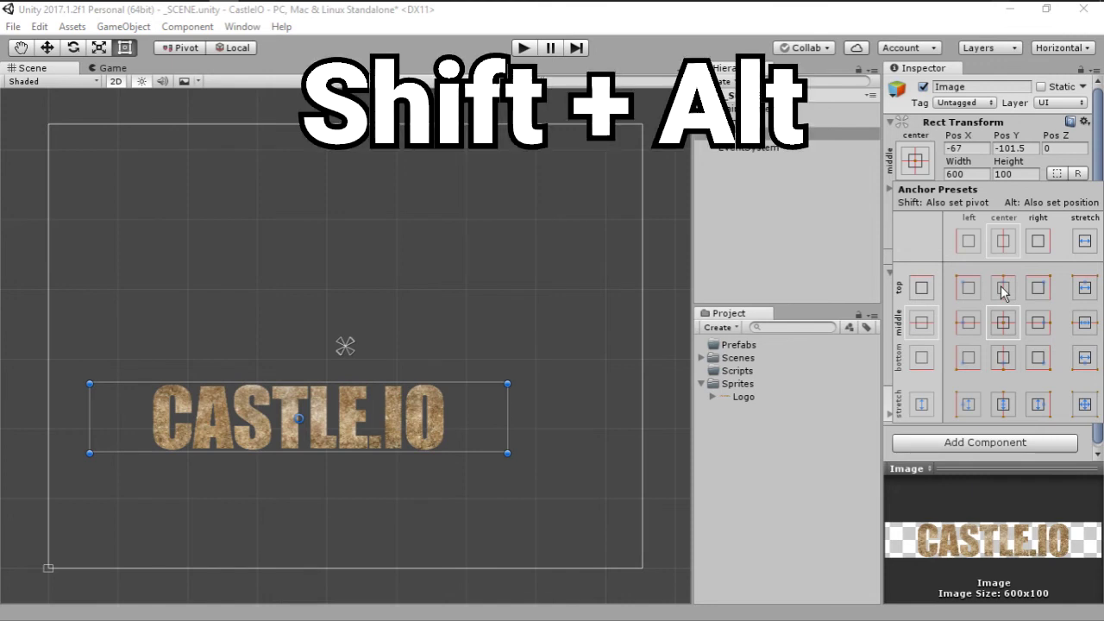
pyautogui.hotkey('shift', 'alt')
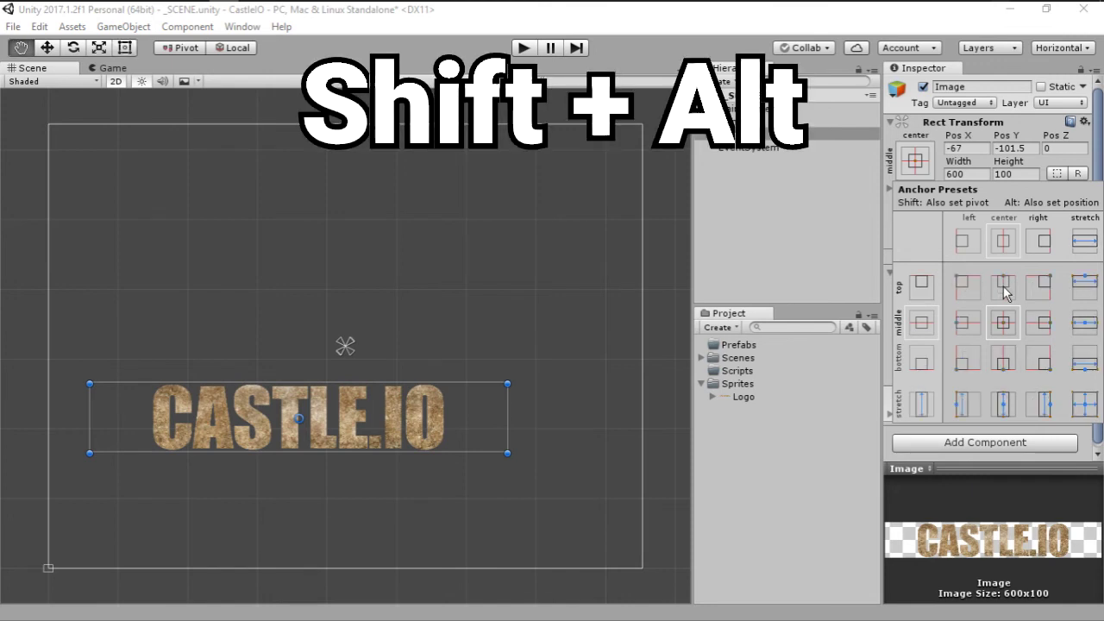
pyautogui.keyDown('alt'); pyautogui.keyDown('shift'); pyautogui.click(1003, 290); pyautogui.keyUp('shift'); pyautogui.keyUp('alt')
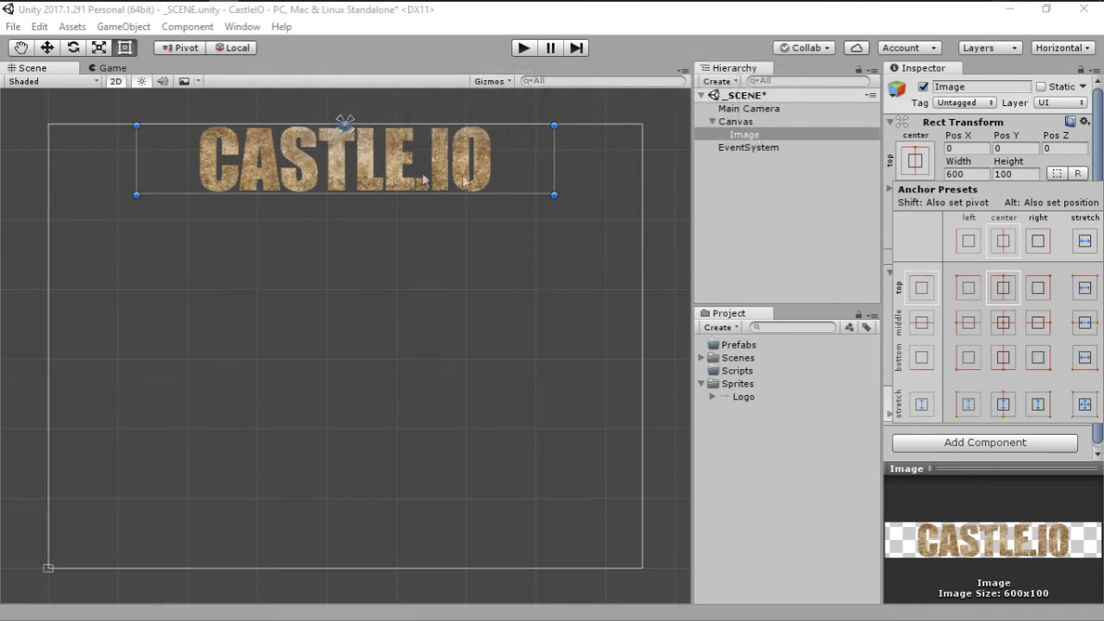
pyautogui.click(410, 235)
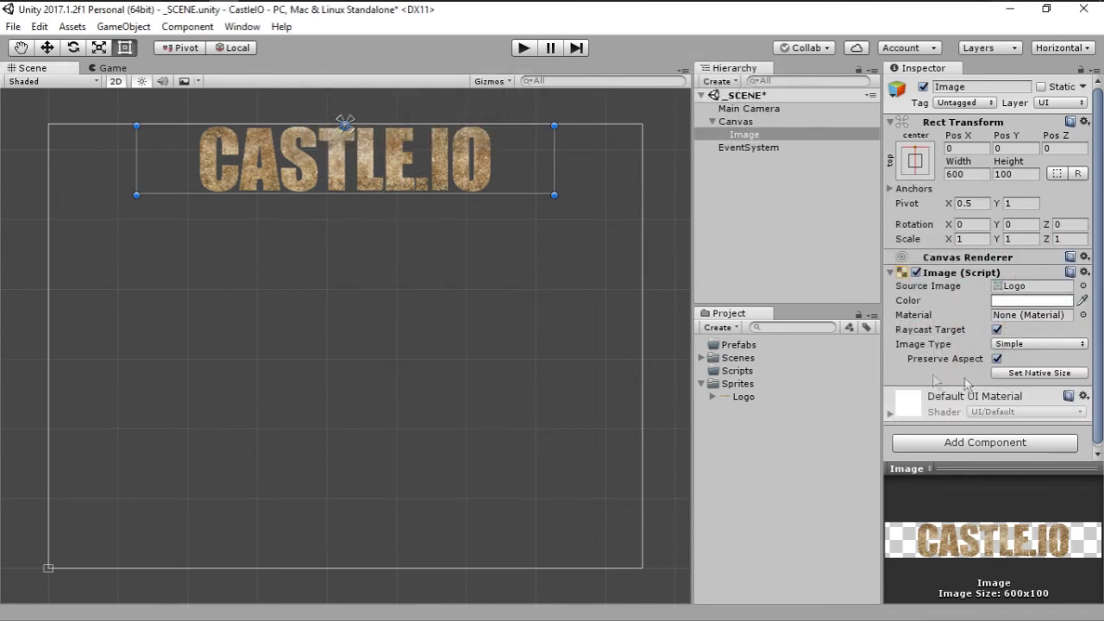
pyautogui.click(999, 360)
# Turn off Preserve Aspect and set the logo's Pos Y to -10
pyautogui.click(997, 359)
pyautogui.click(1009, 149)
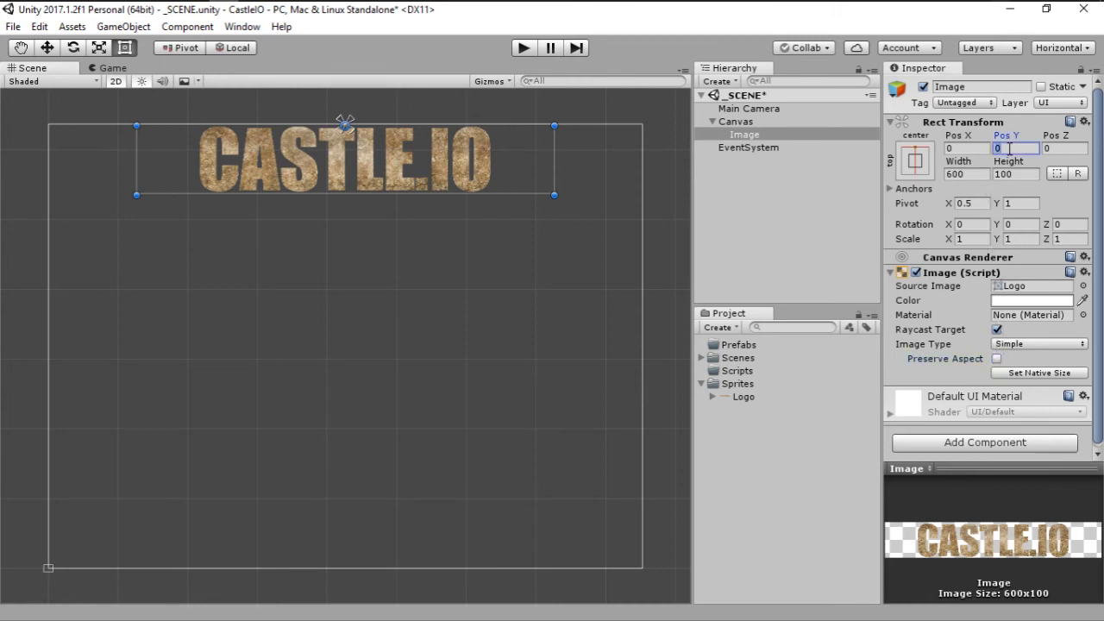
pyautogui.write('30')
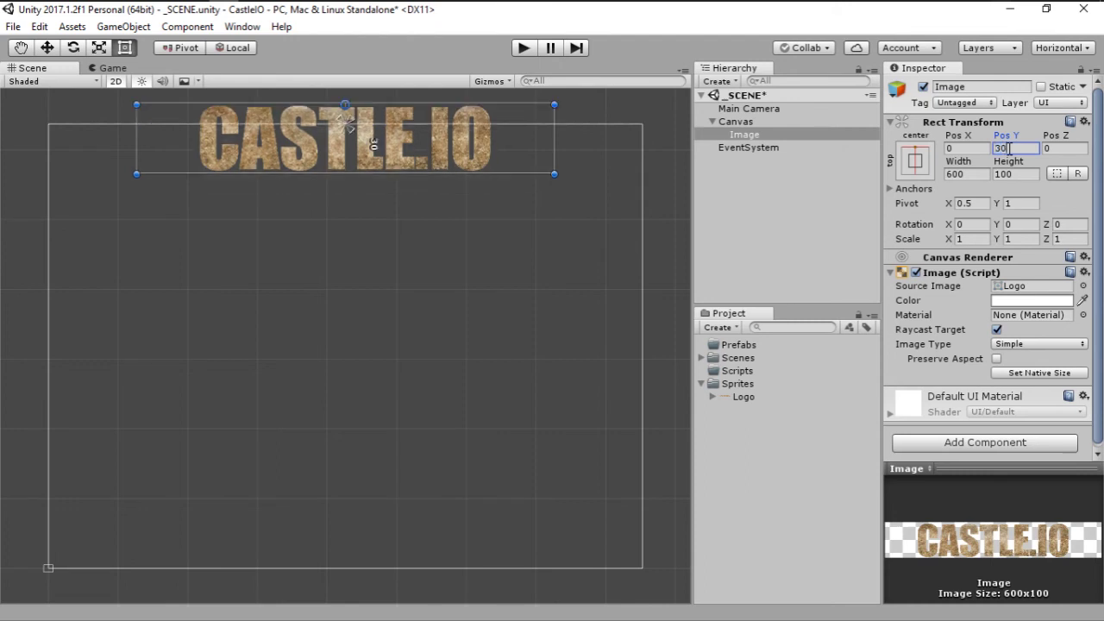
pyautogui.press('BackSpace')
pyautogui.press('BackSpace')
pyautogui.write('-30')
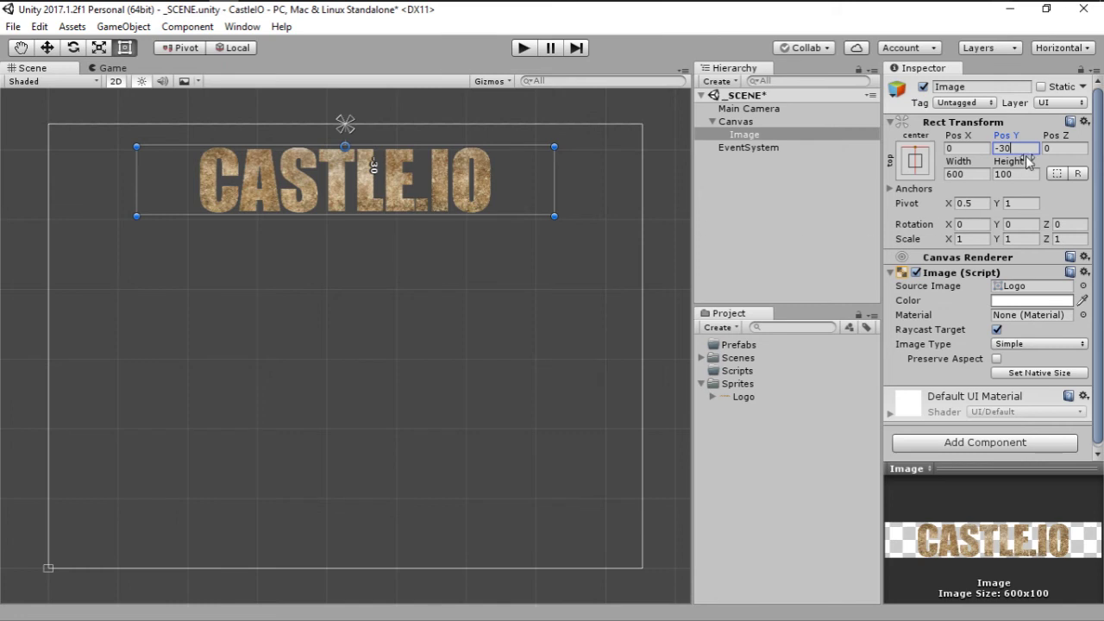
pyautogui.press('BackSpace')
pyautogui.press('BackSpace')
pyautogui.write('10')
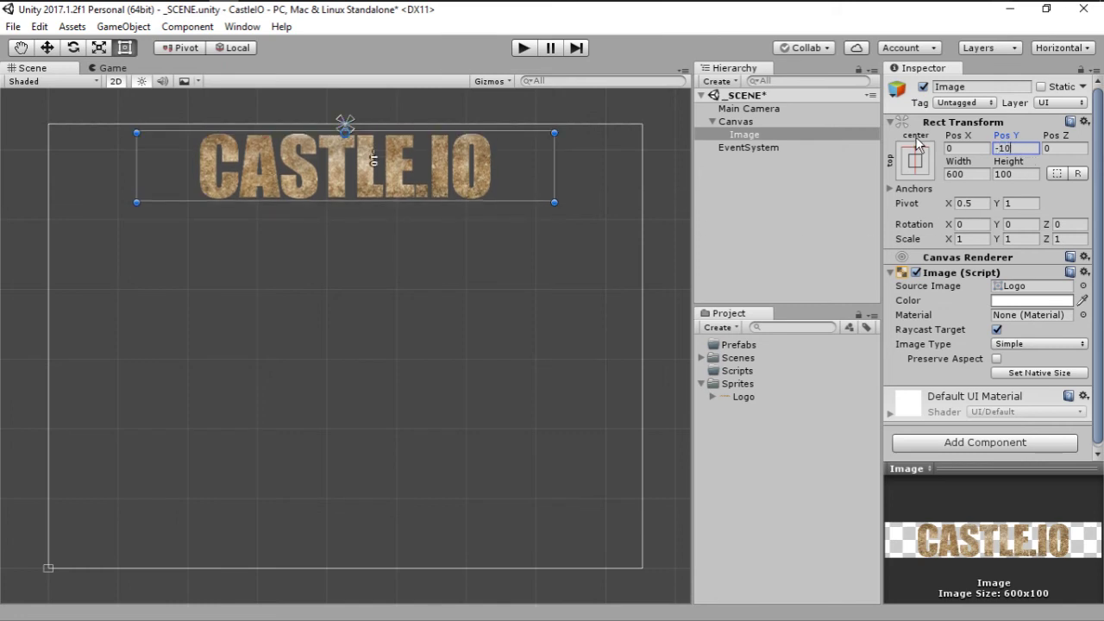
# Resize the logo to width 300 and height 50
pyautogui.click(977, 173)
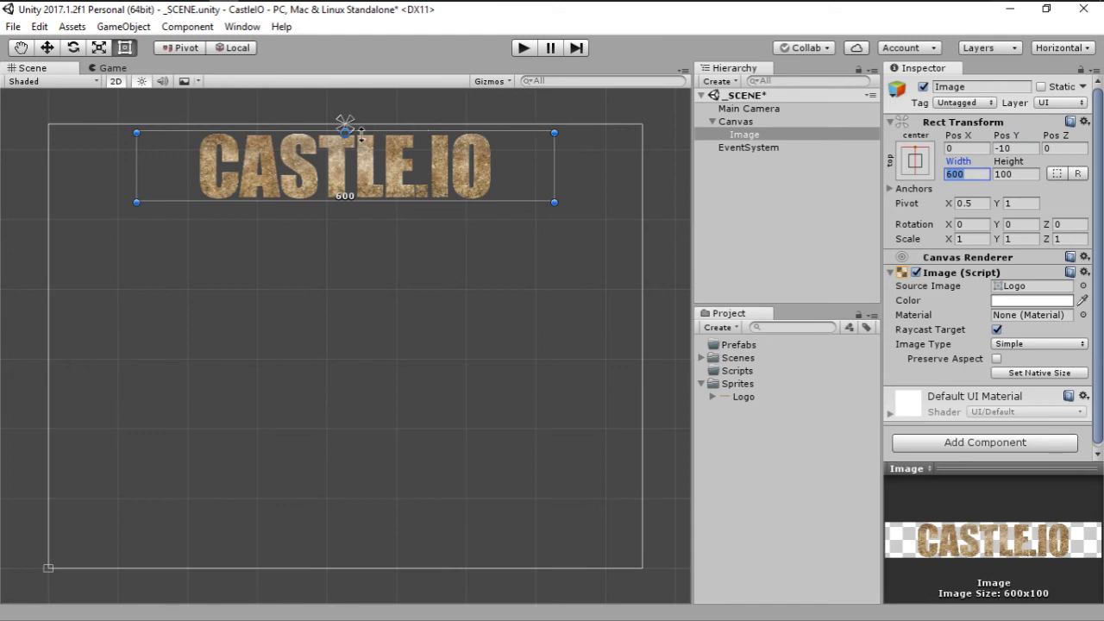
pyautogui.write('300')
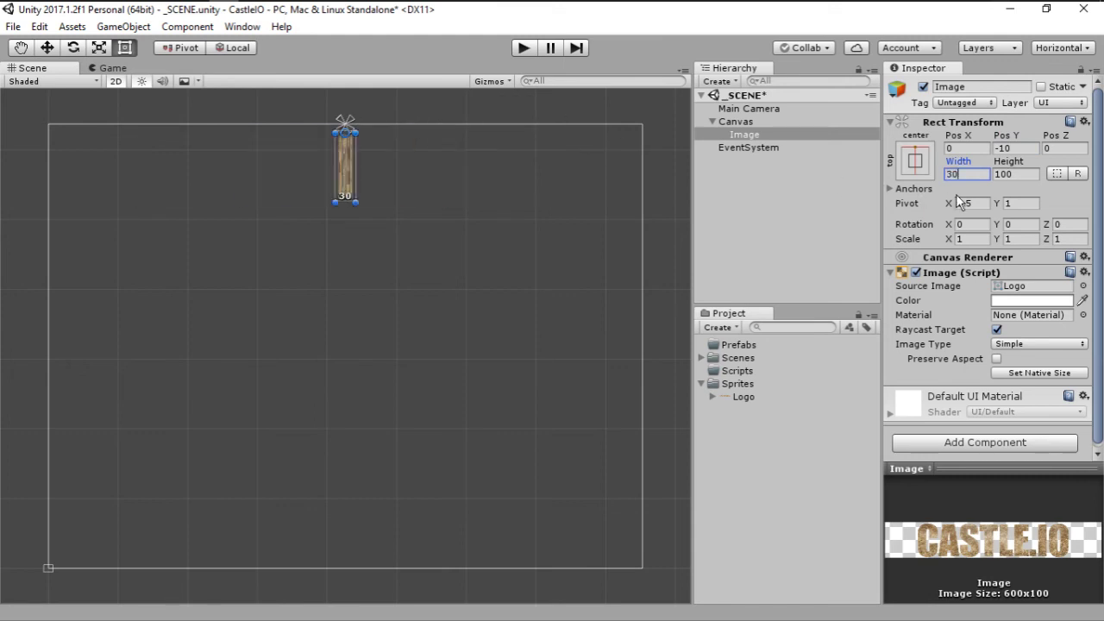
pyautogui.click(1023, 174)
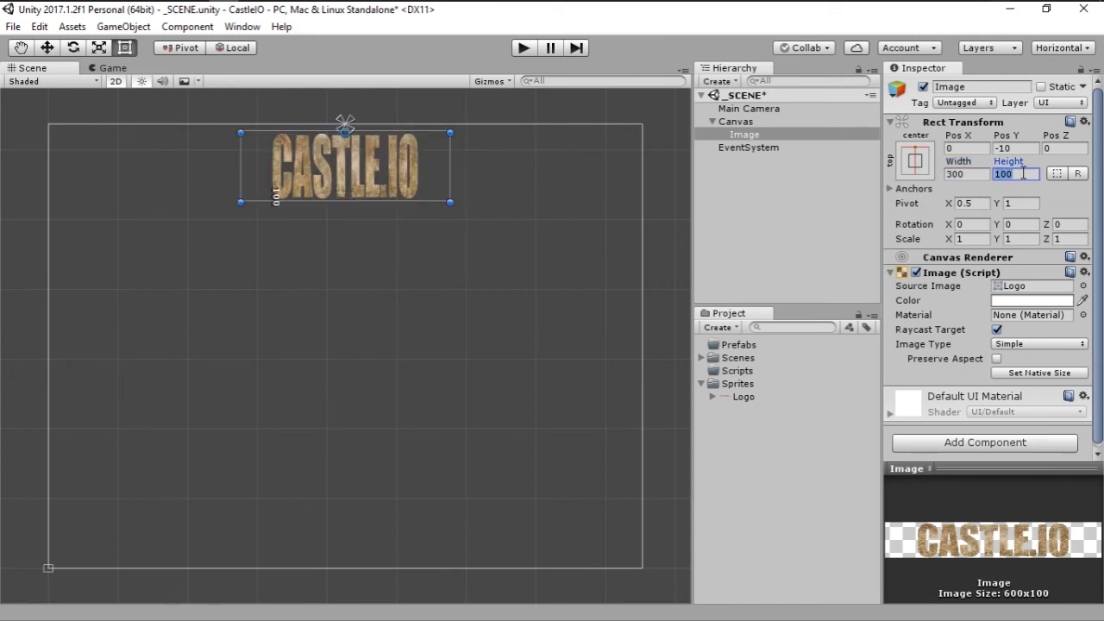
pyautogui.write('050')
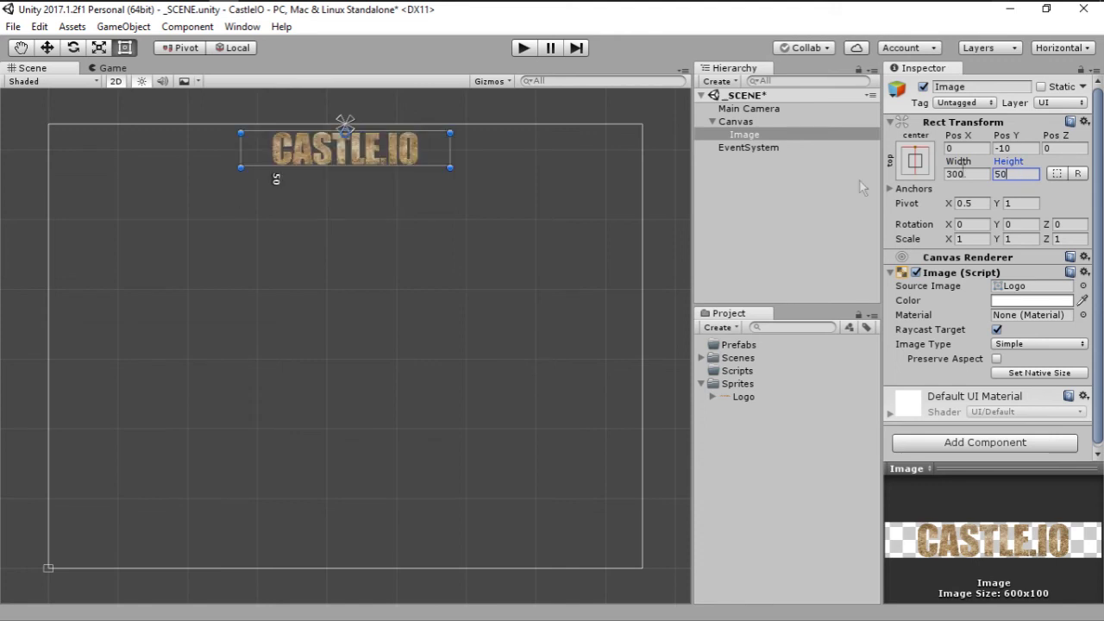
pyautogui.click(531, 288)
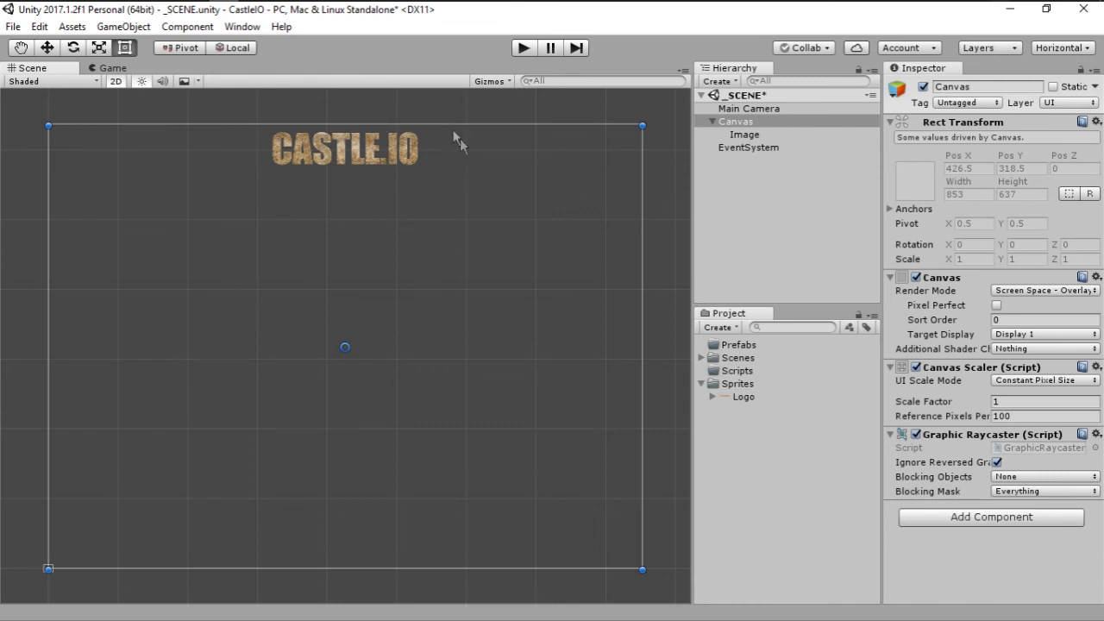
# Show the Game view and change the Main Camera's Clear Flags from Skybox to Solid Color
pyautogui.click(110, 69)
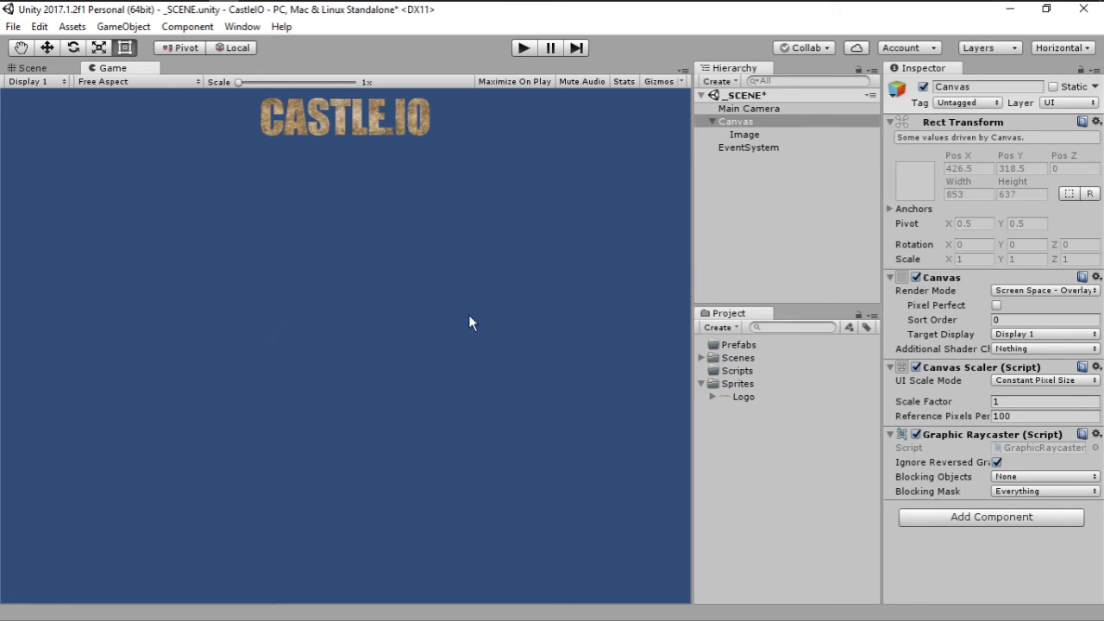
pyautogui.click(744, 110)
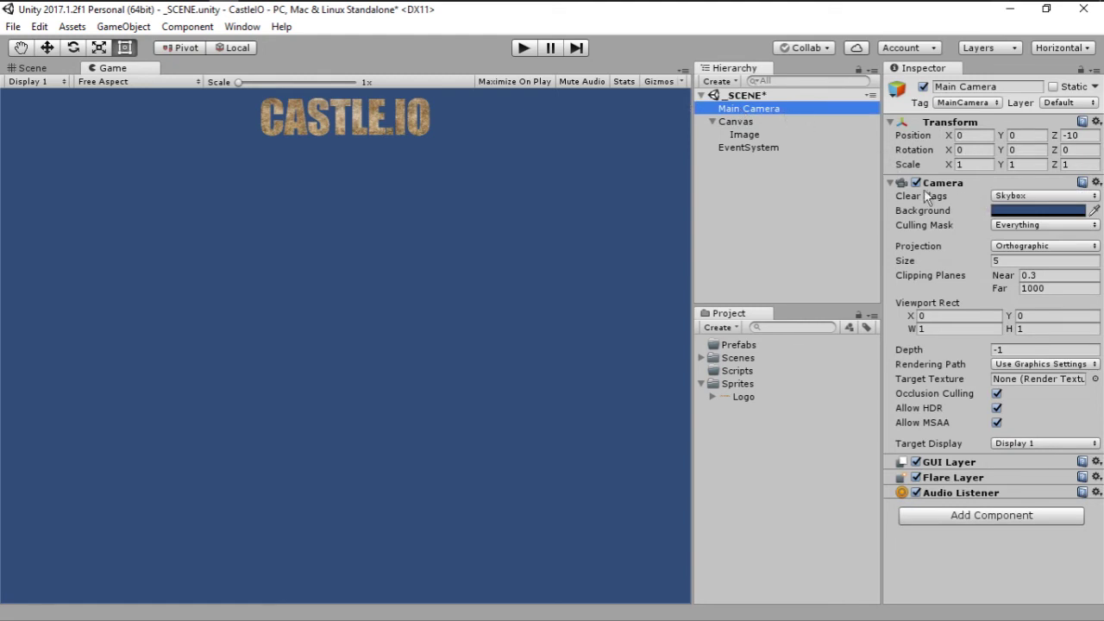
pyautogui.click(1014, 197)
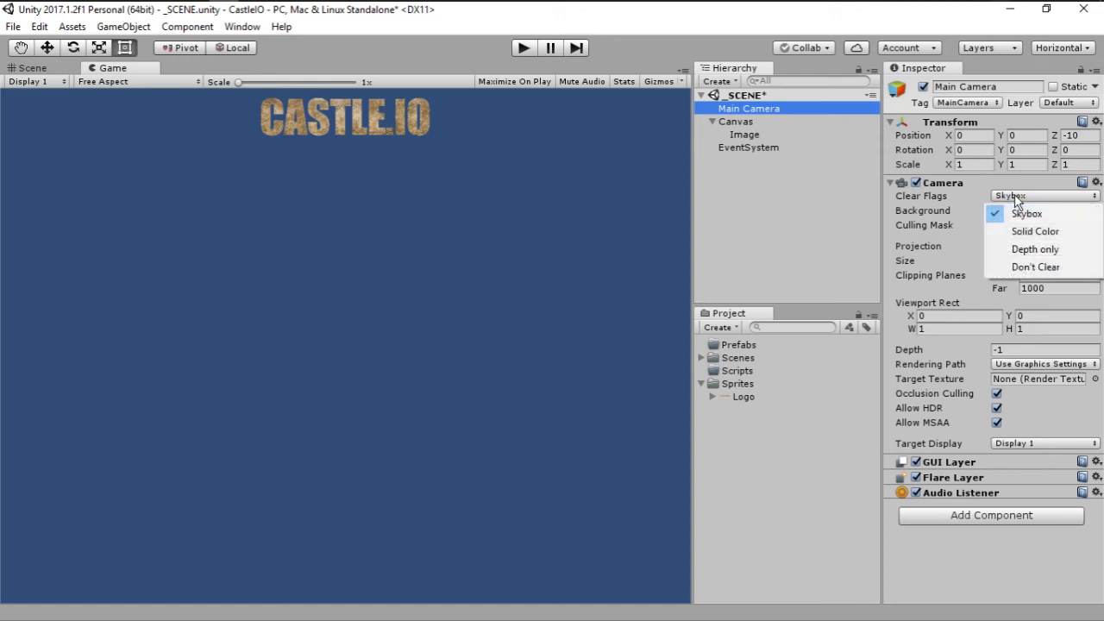
pyautogui.click(1020, 231)
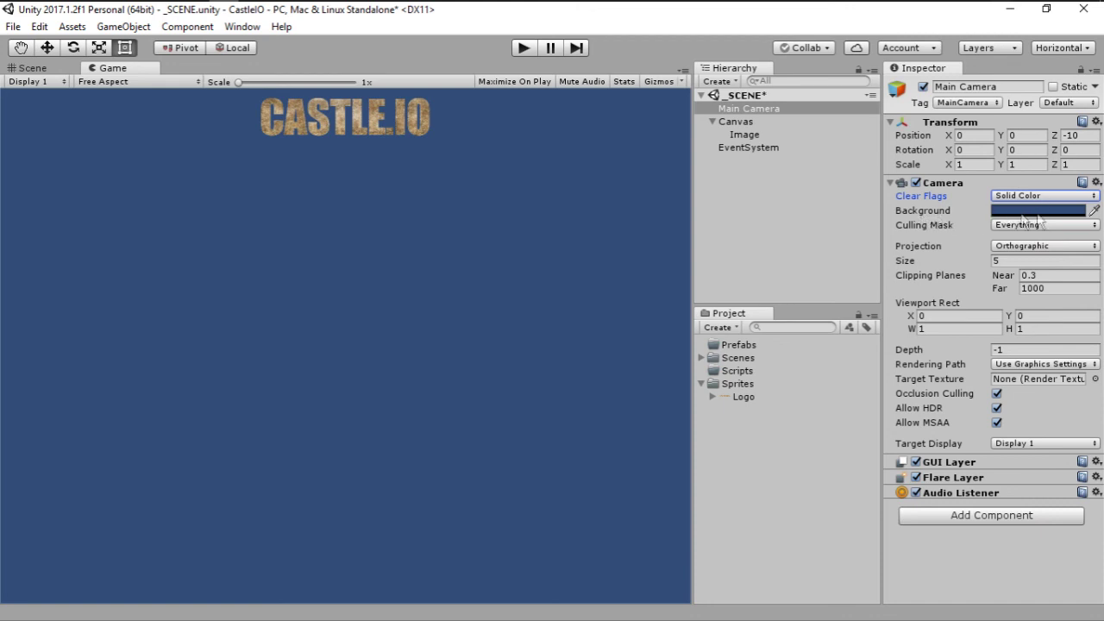
pyautogui.click(1059, 214)
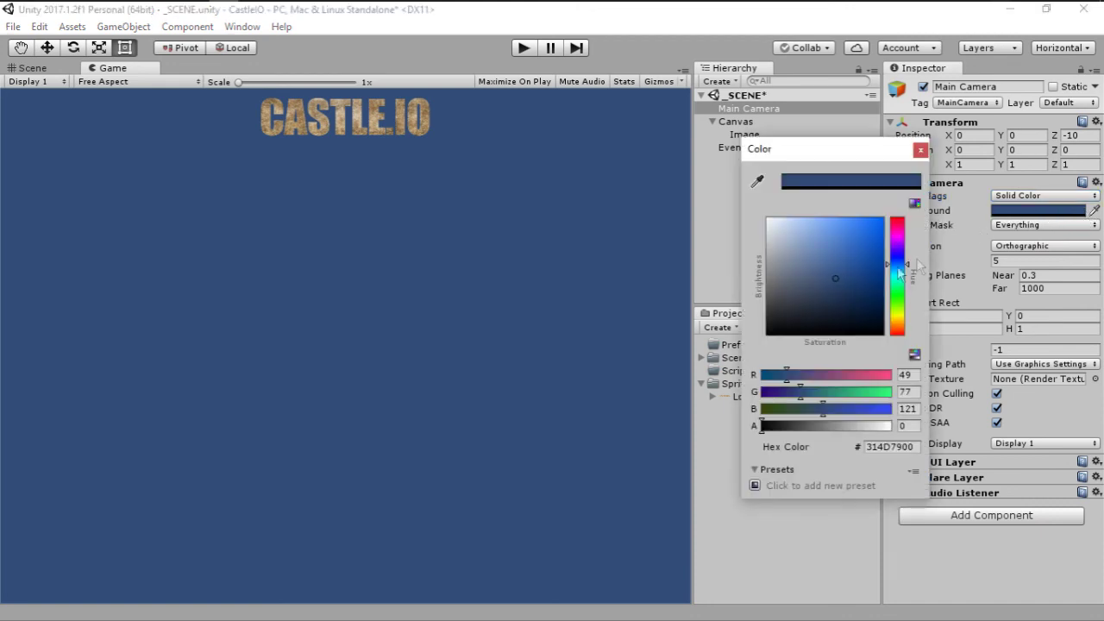
# Set the camera background colour to dark grey with R, G and B each 25
pyautogui.moveTo(789, 306); pyautogui.dragTo(764, 329)
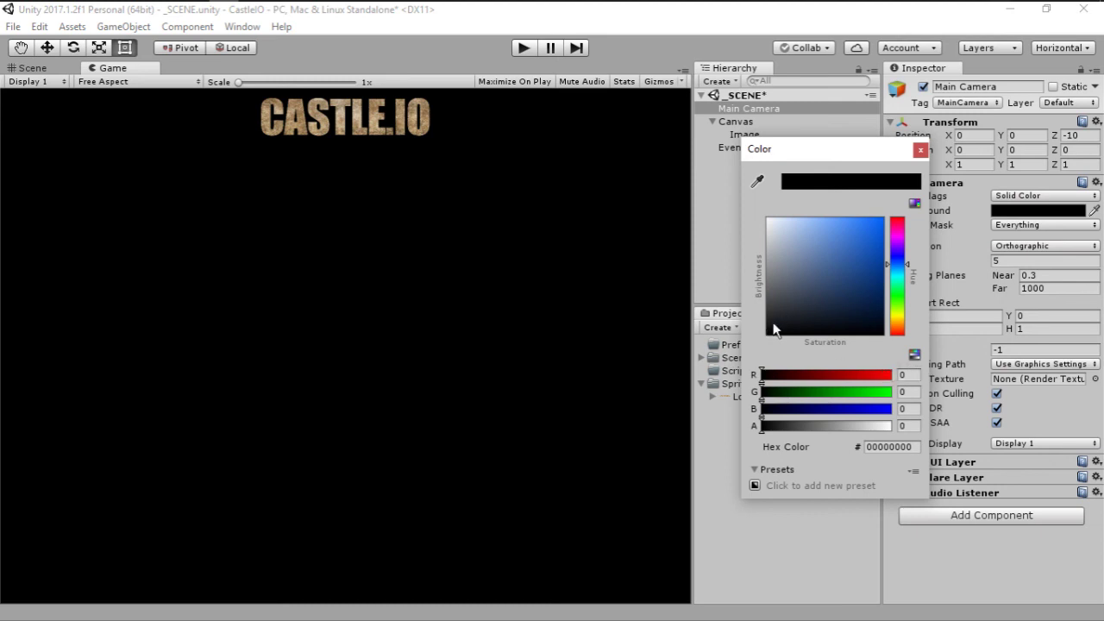
pyautogui.moveTo(771, 325); pyautogui.dragTo(751, 323)
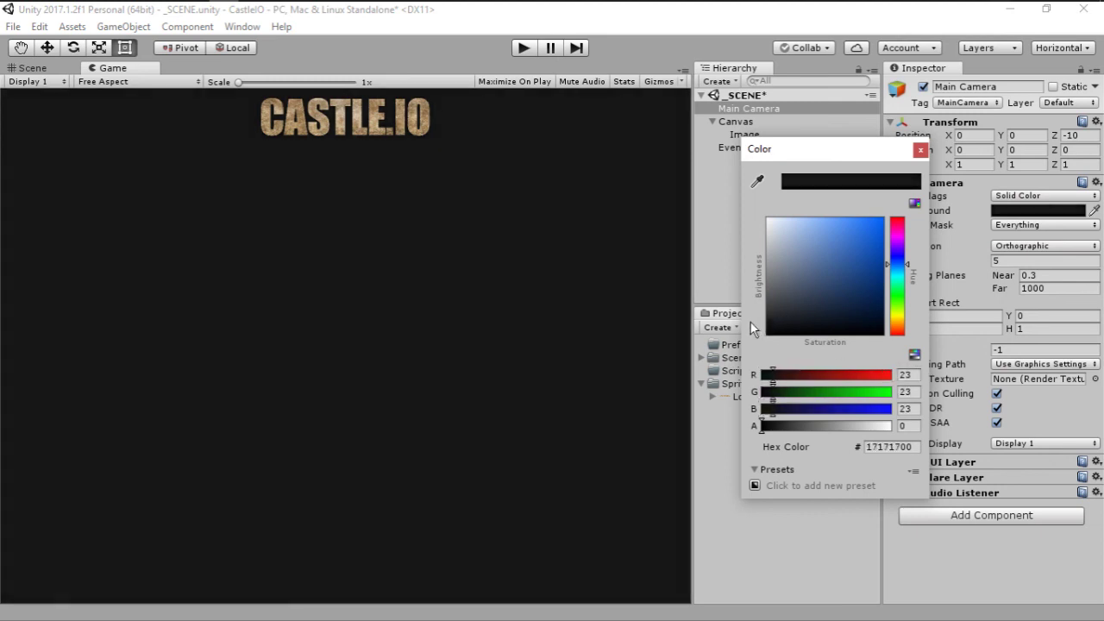
pyautogui.moveTo(751, 323); pyautogui.dragTo(746, 320)
pyautogui.click(906, 375)
pyautogui.write('25')
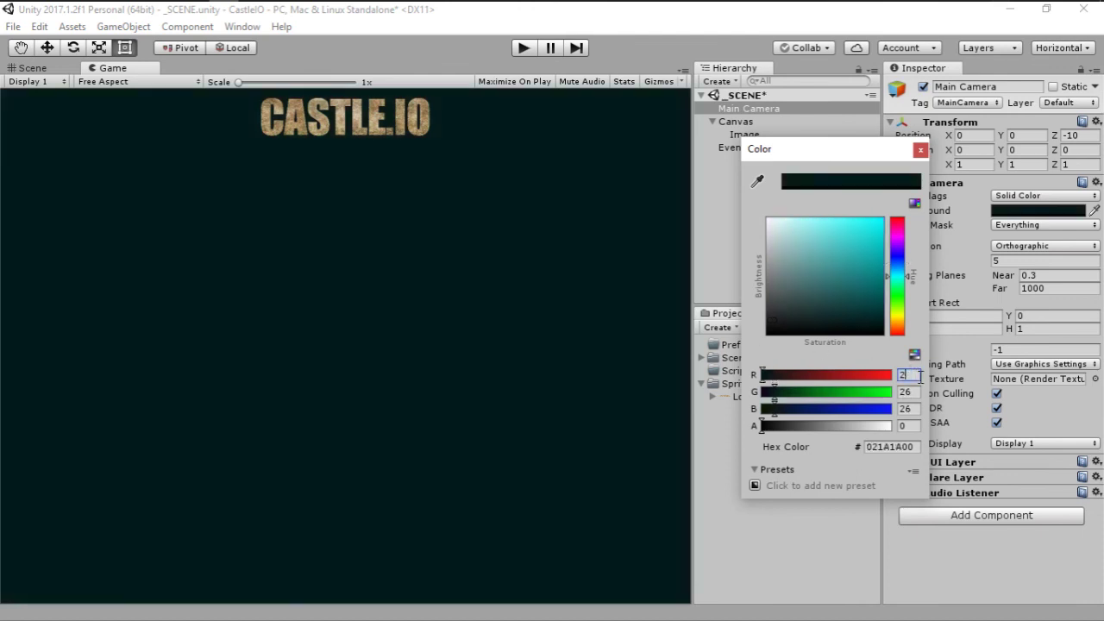
pyautogui.click(917, 392)
pyautogui.write('25')
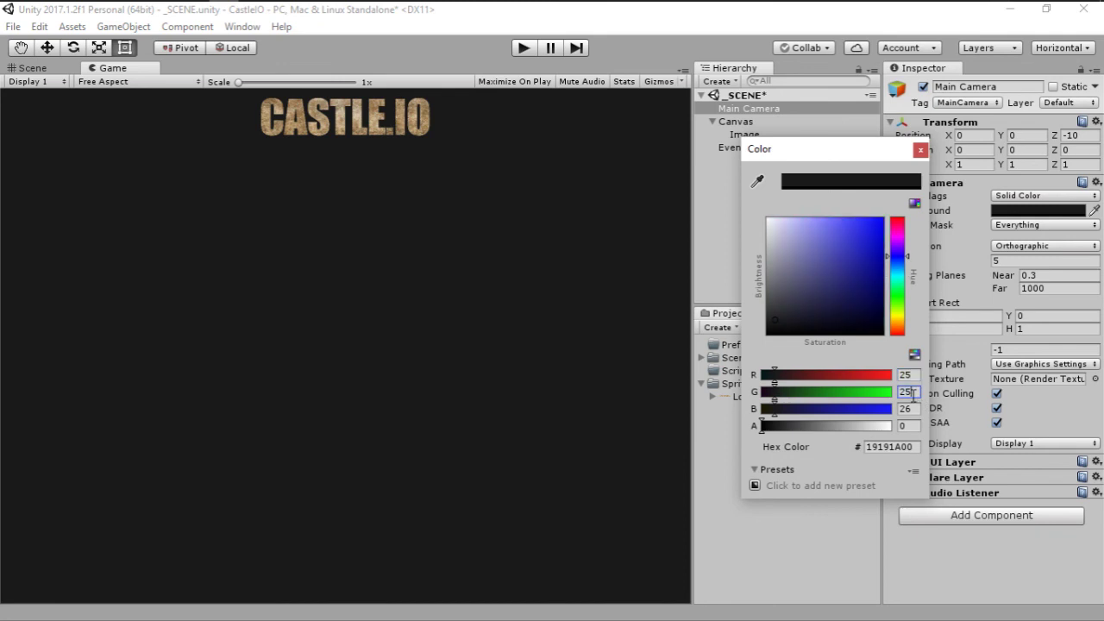
pyautogui.click(910, 408)
pyautogui.write('25')
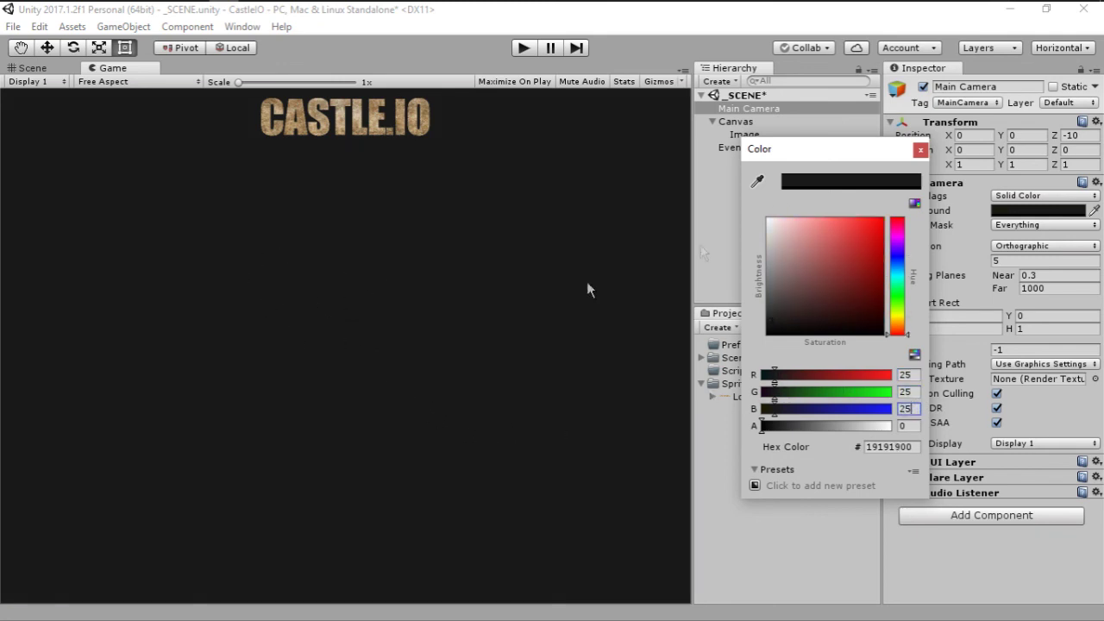
pyautogui.click(921, 149)
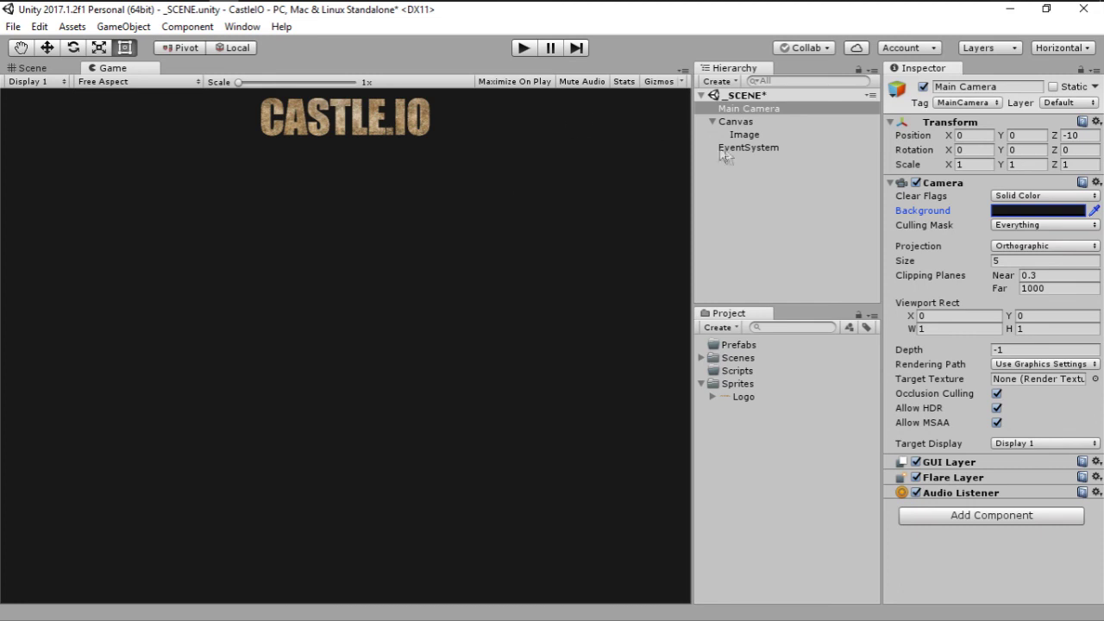
# Save the scene with Ctrl+S and enter Play mode to preview it
pyautogui.hotkey('ctrl', 's')
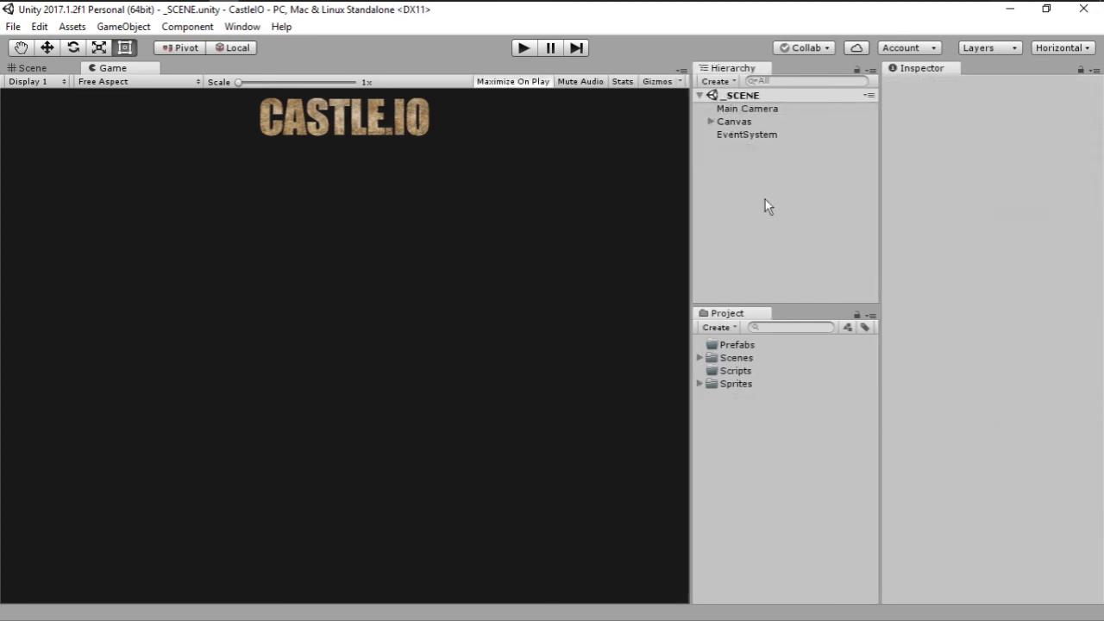
pyautogui.click(522, 46)
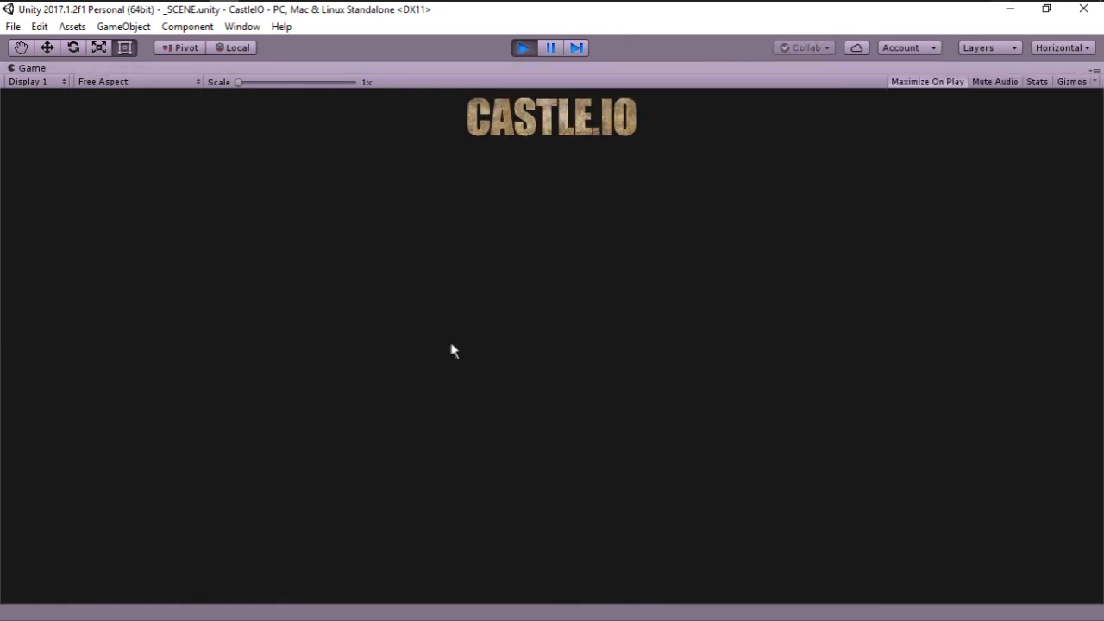